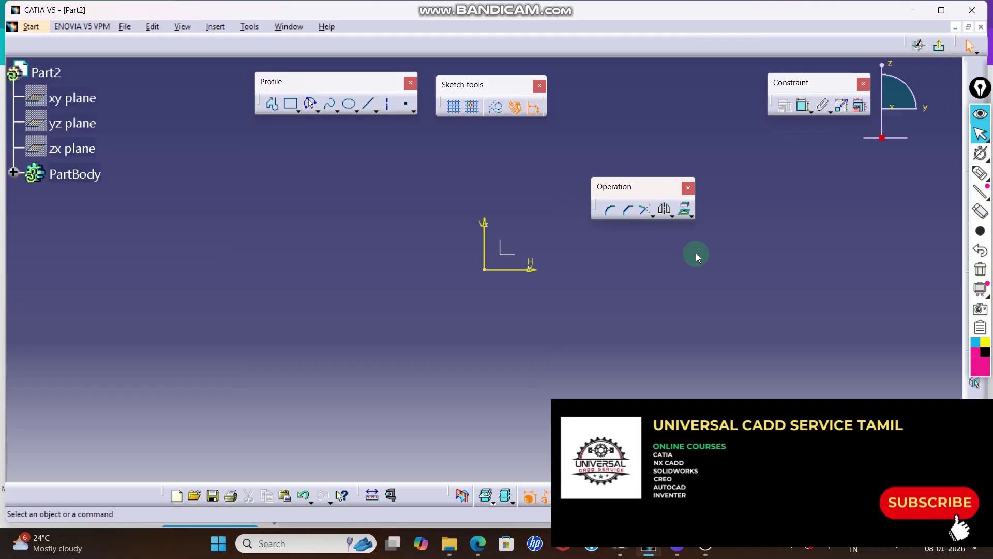
Step: With the screen annotation pen, draw five small rectangles in a row below the sketch origin to illustrate translated copies
left_click(673, 216)
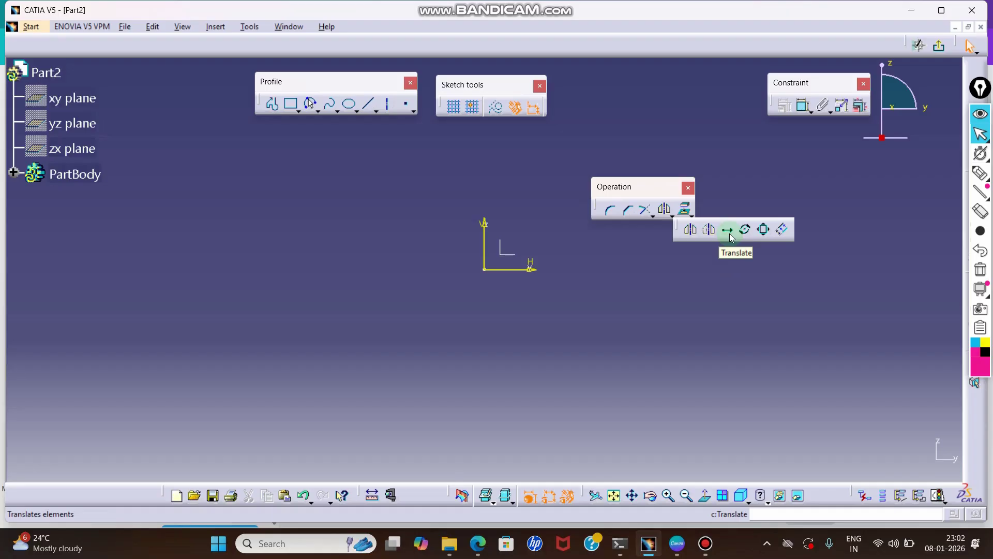
left_click(980, 174)
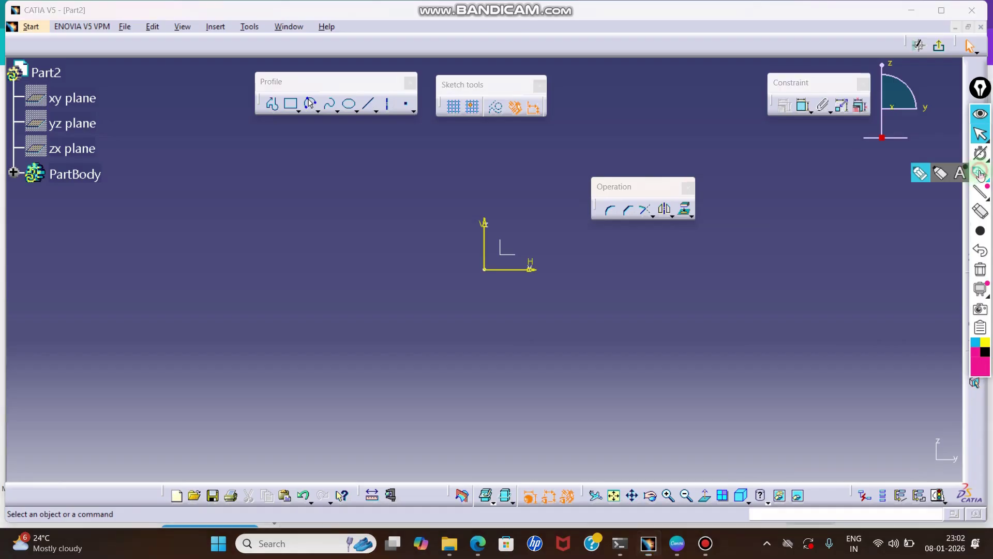
mouse_move(392, 301)
left_mouse_down()
mouse_move(397, 332)
mouse_move(445, 317)
mouse_move(398, 327)
left_mouse_up()
mouse_move(485, 296)
left_mouse_down()
mouse_move(481, 303)
mouse_move(530, 288)
mouse_move(521, 317)
mouse_move(482, 319)
left_mouse_up()
mouse_move(573, 285)
left_mouse_down()
mouse_move(581, 317)
mouse_move(635, 308)
mouse_move(595, 319)
left_mouse_up()
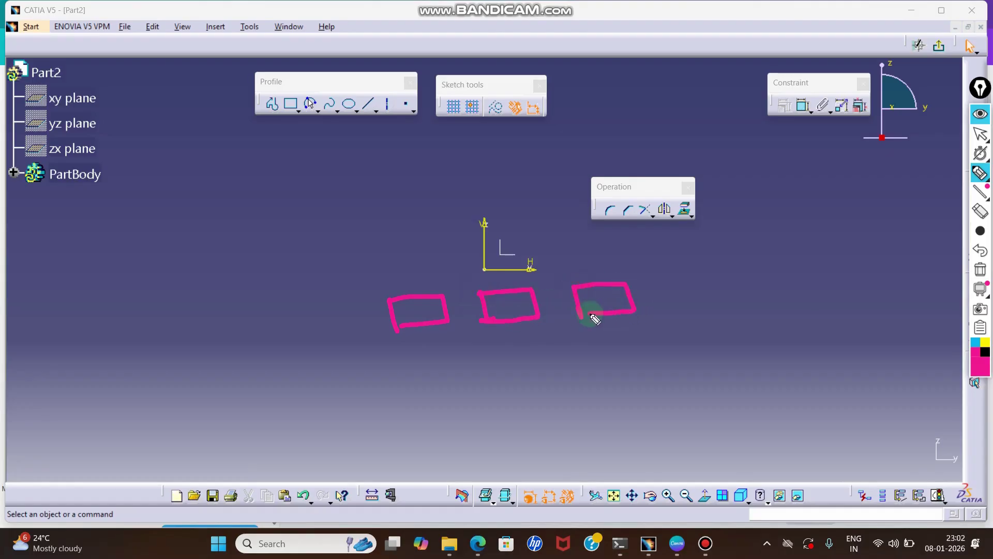
mouse_move(657, 279)
left_mouse_down()
mouse_move(720, 277)
mouse_move(683, 303)
mouse_move(669, 288)
left_mouse_up()
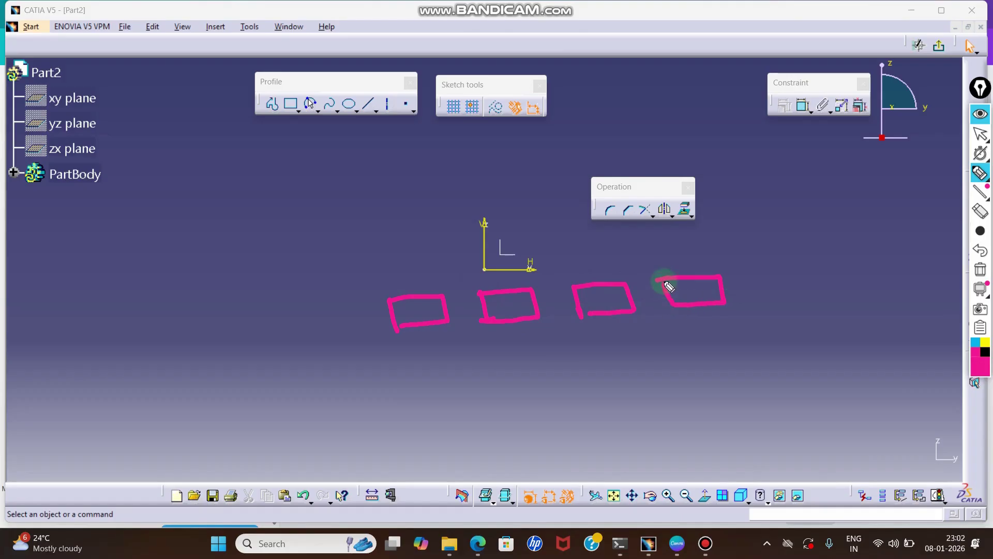
mouse_move(754, 274)
left_mouse_down()
mouse_move(804, 277)
mouse_move(767, 300)
mouse_move(766, 284)
left_mouse_up()
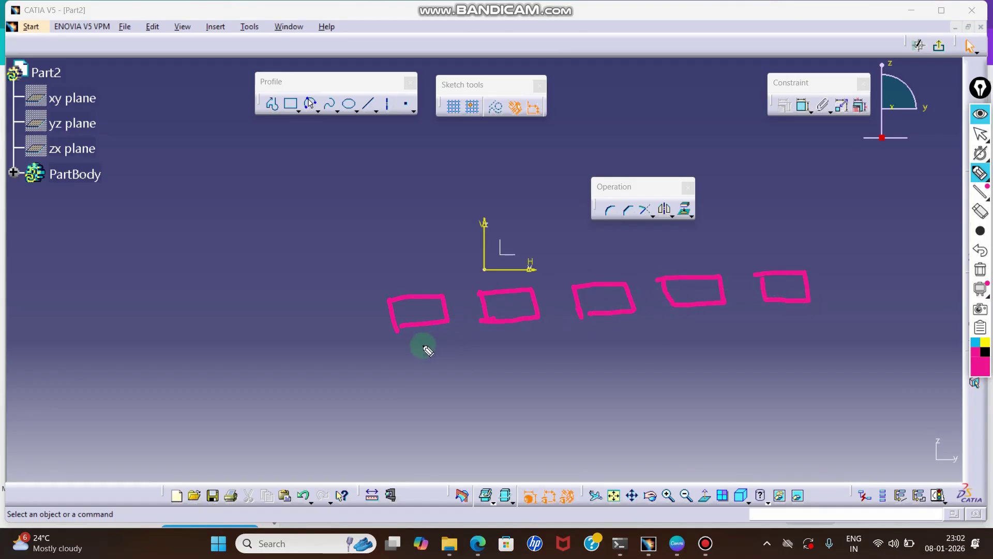
Step: Annotate horizontal, vertical and diagonal direction arrows, and mark the spacing between the first two hand-drawn rectangles
left_click_drag(401, 336, 402, 362)
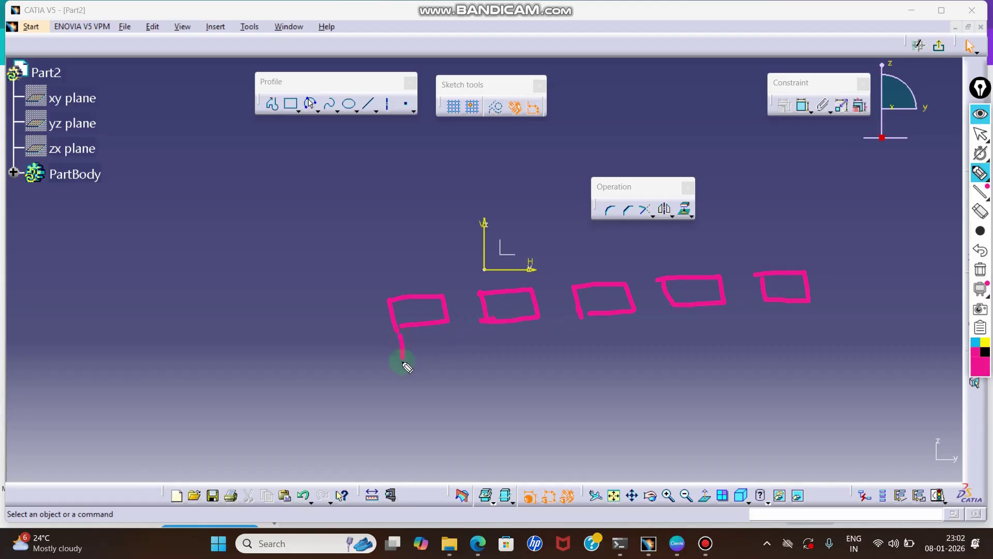
mouse_move(404, 278)
left_mouse_down()
mouse_move(450, 259)
mouse_move(468, 265)
left_mouse_up()
left_click_drag(381, 277, 377, 192)
mouse_move(393, 263)
left_mouse_down()
mouse_move(434, 195)
mouse_move(443, 215)
left_mouse_up()
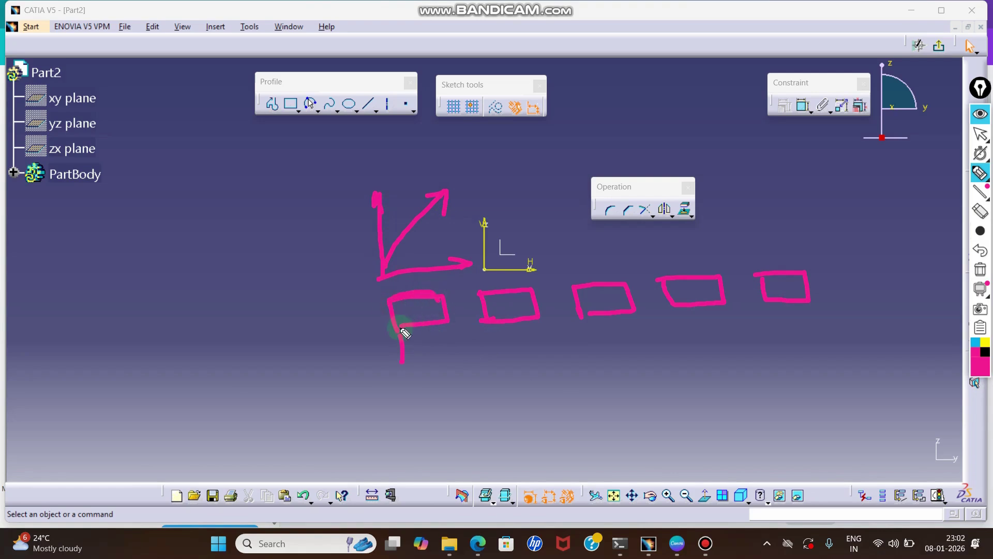
left_click_drag(487, 321, 493, 356)
mouse_move(434, 348)
left_mouse_down()
mouse_move(486, 337)
mouse_move(482, 348)
left_mouse_up()
left_click_drag(423, 345, 491, 344)
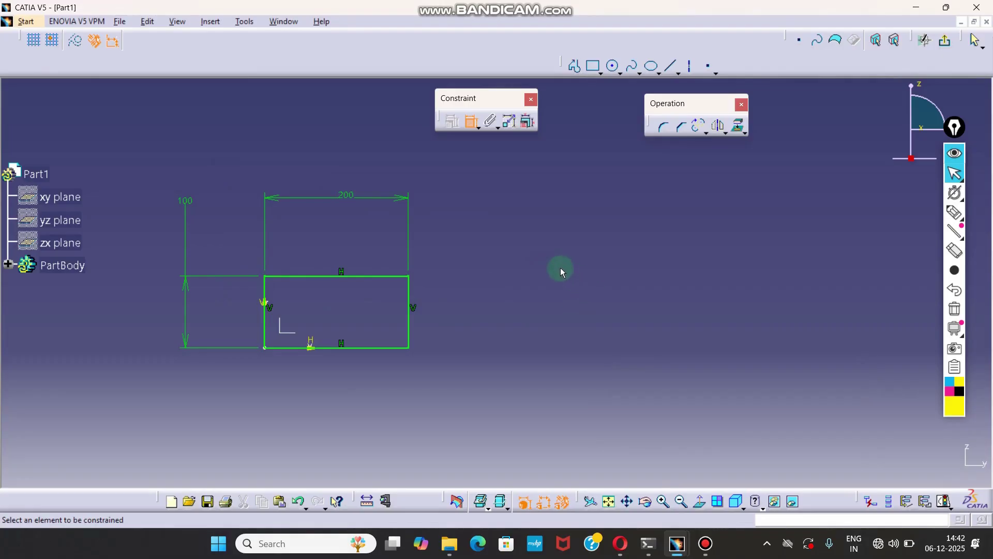
left_click_drag(561, 268, 688, 318)
left_click_drag(823, 271, 936, 321)
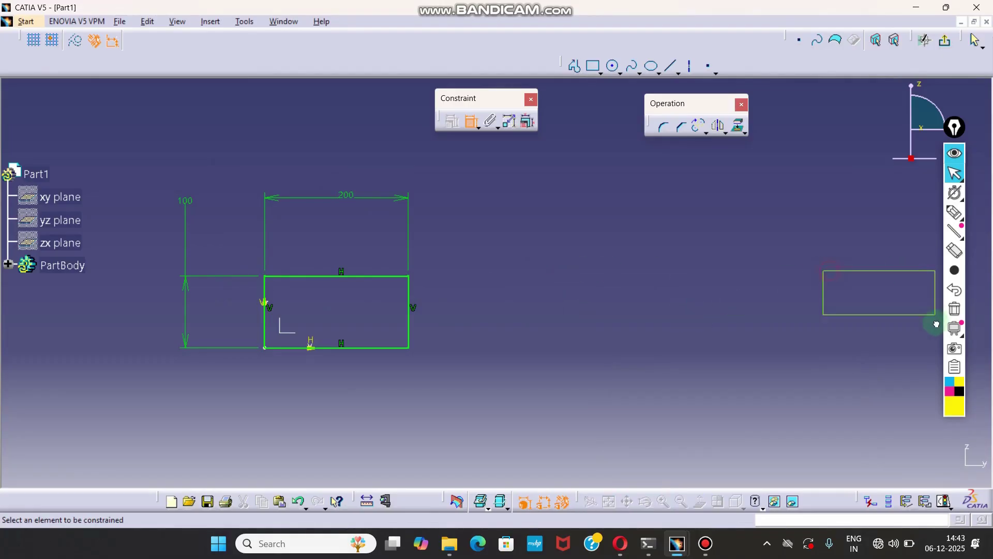
mouse_move(538, 262)
middle_mouse_down("ctrl")
mouse_move(376, 297)
mouse_move(351, 245)
middle_mouse_up("ctrl")
middle_click_drag(336, 265, 434, 247)
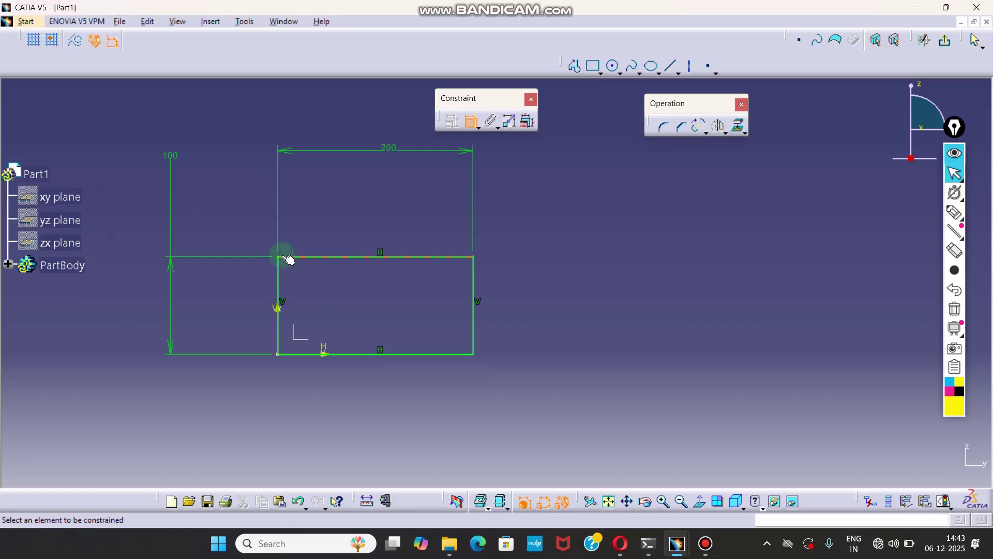
left_click_drag(235, 202, 595, 416)
left_click_drag(238, 211, 641, 414)
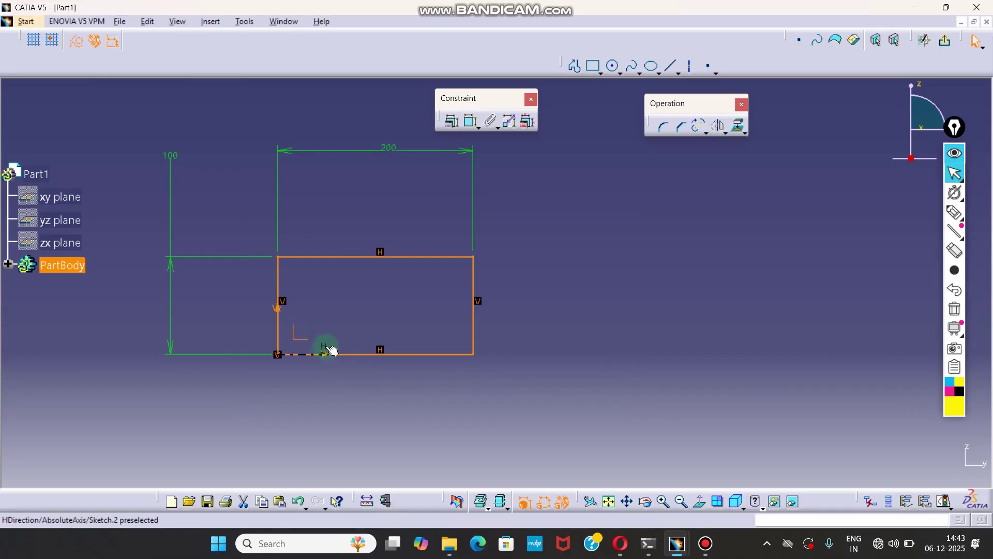
left_click(362, 325)
Step: Select only the four edges of the 200 by 100 rectangle in the sketch
left_click(279, 270)
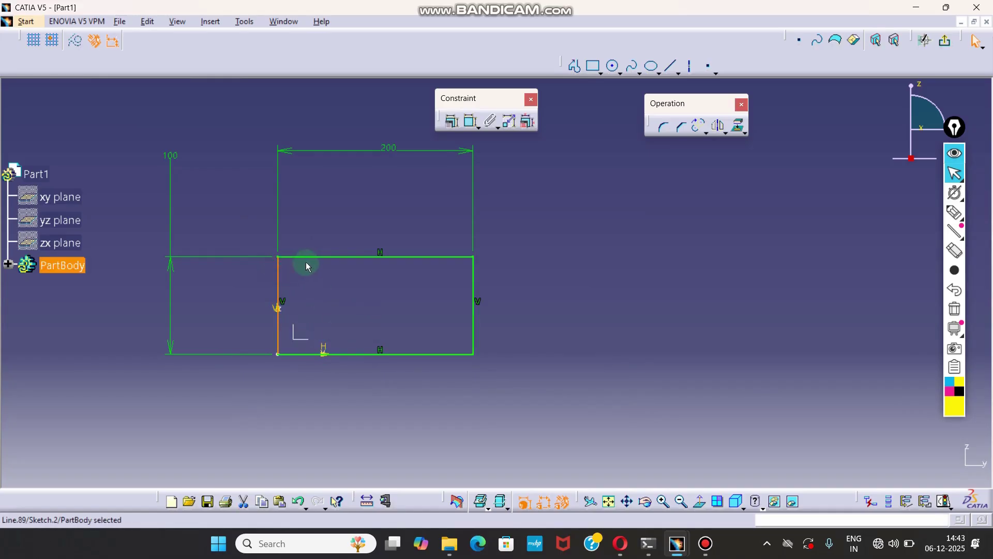
left_click(323, 259, "ctrl")
left_click(389, 356, "ctrl")
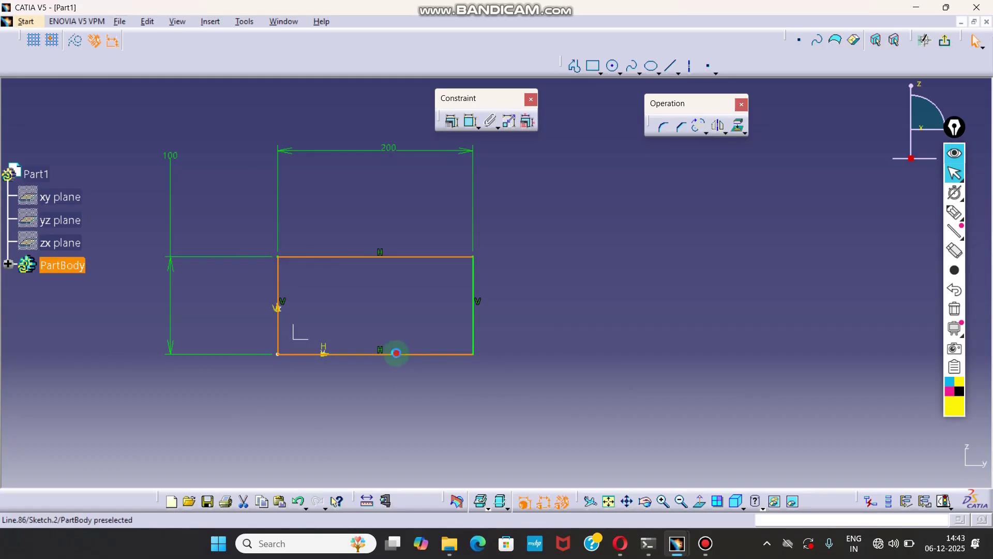
left_click(475, 277, "ctrl")
middle_click_drag(427, 277, 418, 313, "ctrl")
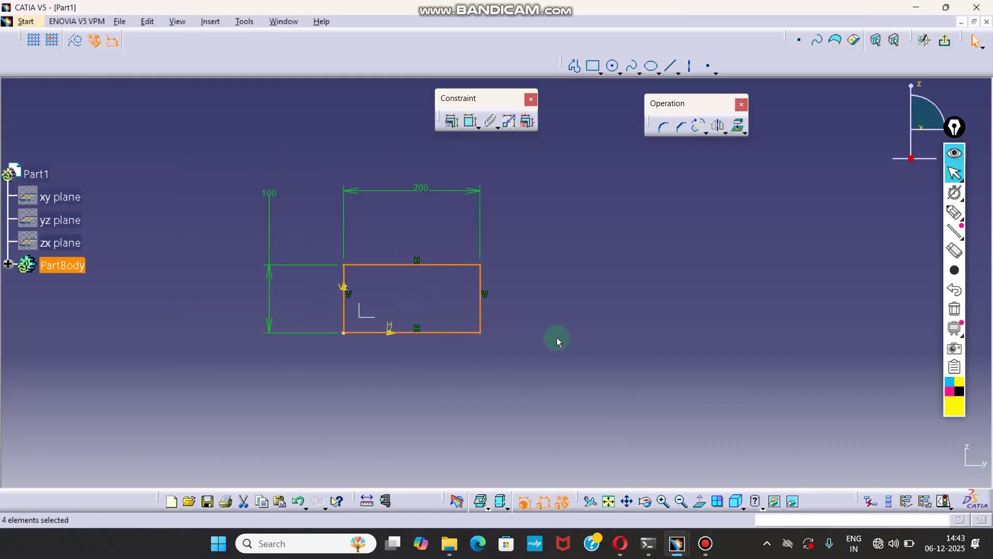
mouse_move(484, 269)
middle_mouse_down()
mouse_move(438, 272)
mouse_move(432, 290)
middle_mouse_up()
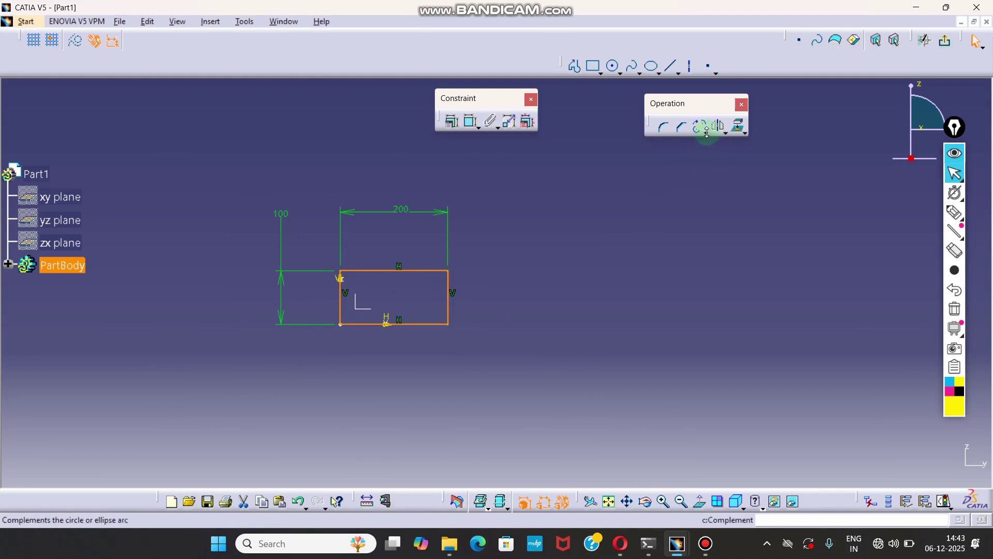
Step: Try to translate the selected rectangle in duplicate mode with 7 instances, starting from its lower-left corner at the origin
left_click(727, 134)
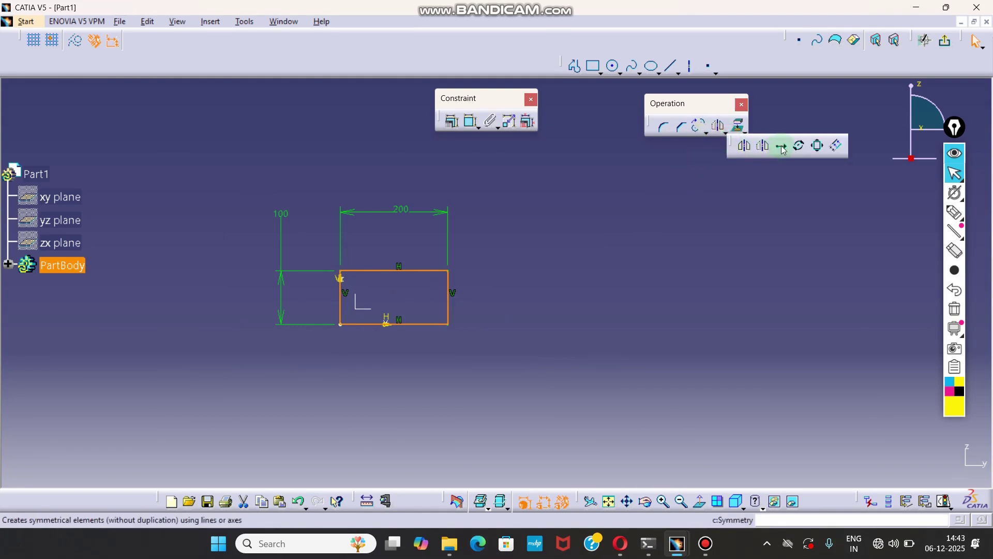
left_click(782, 147)
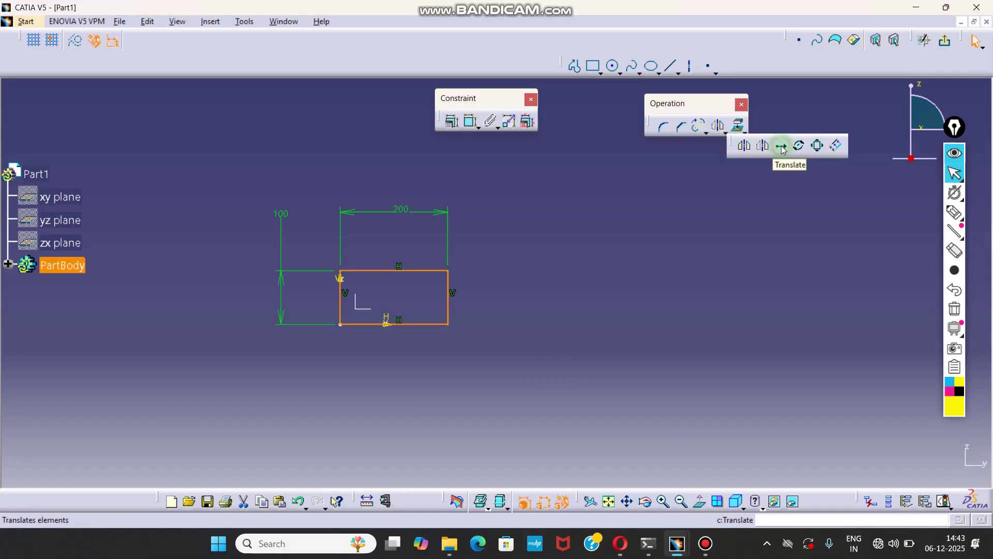
left_click_drag(867, 330, 676, 221)
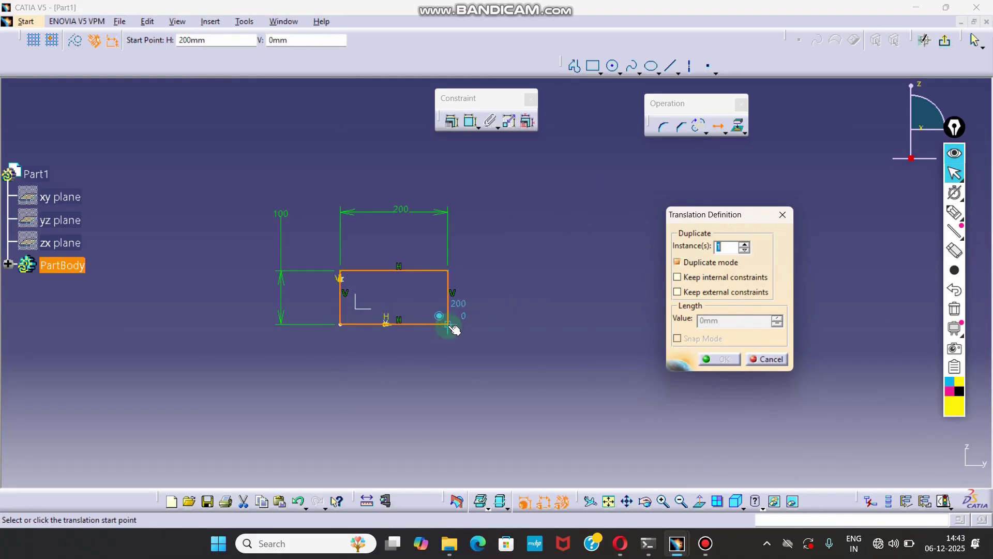
scroll(497, 286, "down", 2, "ctrl")
left_click_drag(723, 214, 932, 224)
left_click(377, 314)
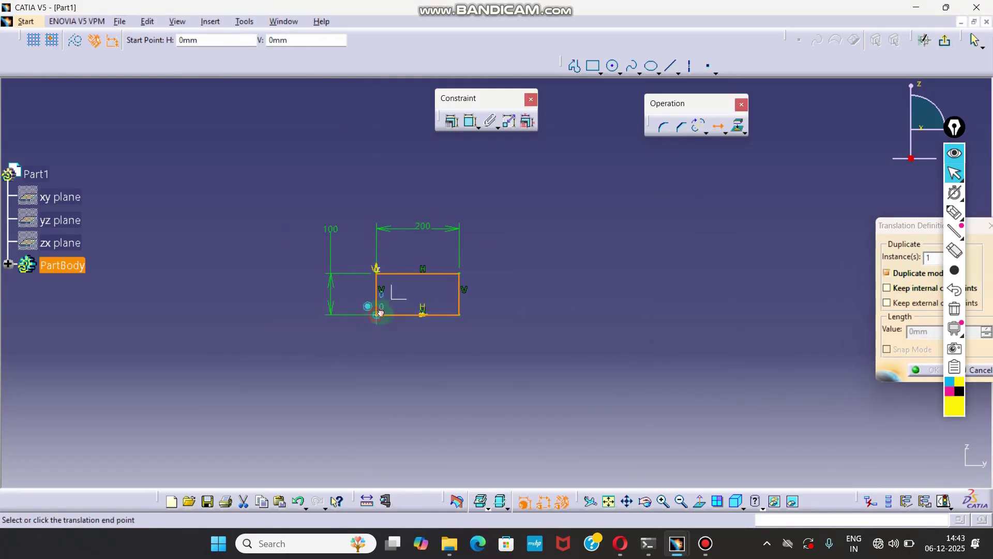
middle_click_drag(538, 310, 417, 315)
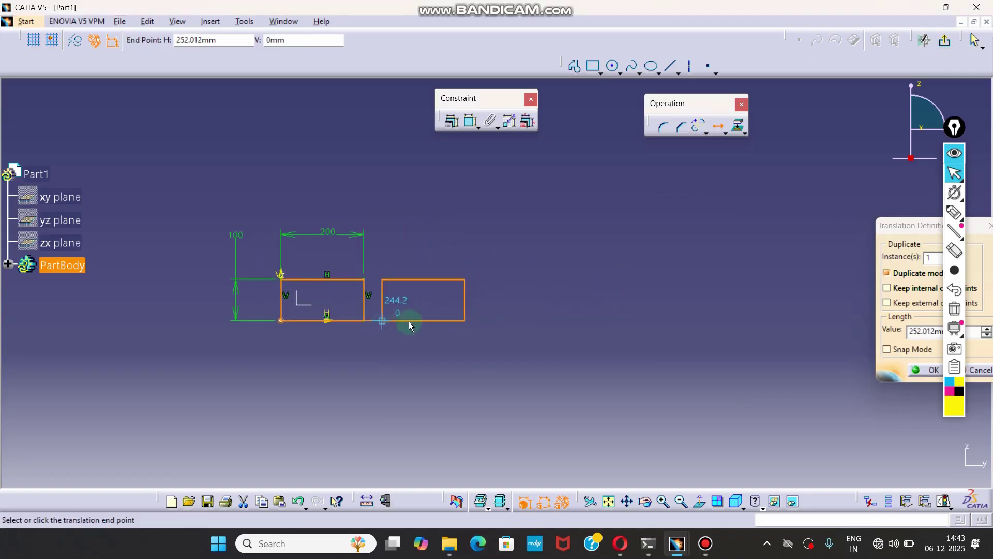
left_click_drag(899, 226, 613, 225)
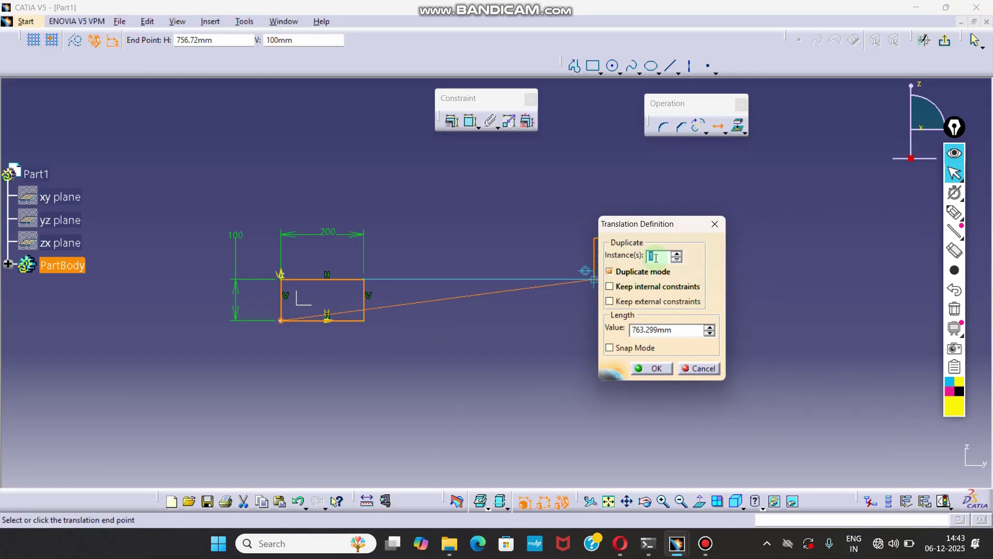
type("7")
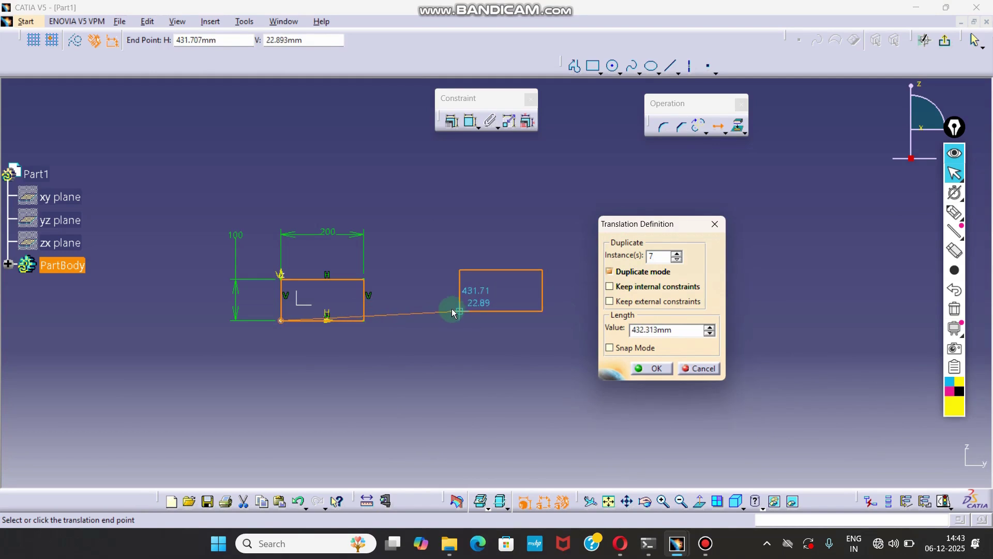
key("Return")
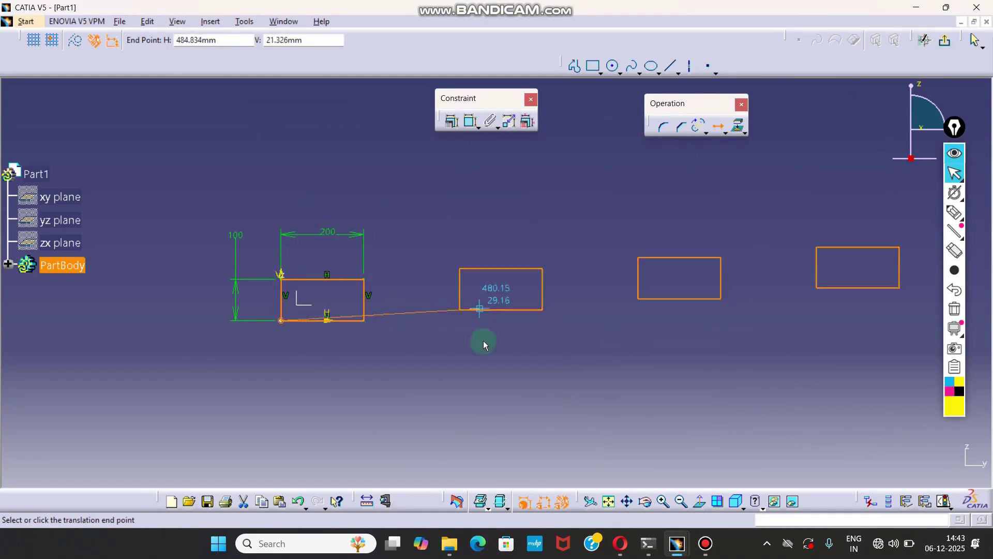
scroll(467, 275, "down", 5)
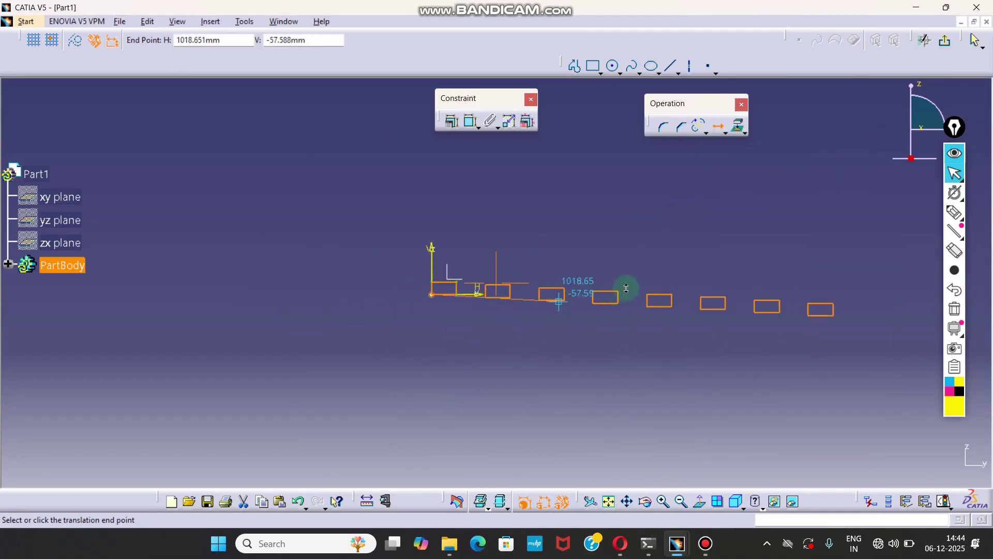
mouse_move(481, 277)
middle_mouse_down("ctrl")
mouse_move(554, 202)
mouse_move(488, 237)
mouse_move(352, 248)
middle_mouse_up("ctrl")
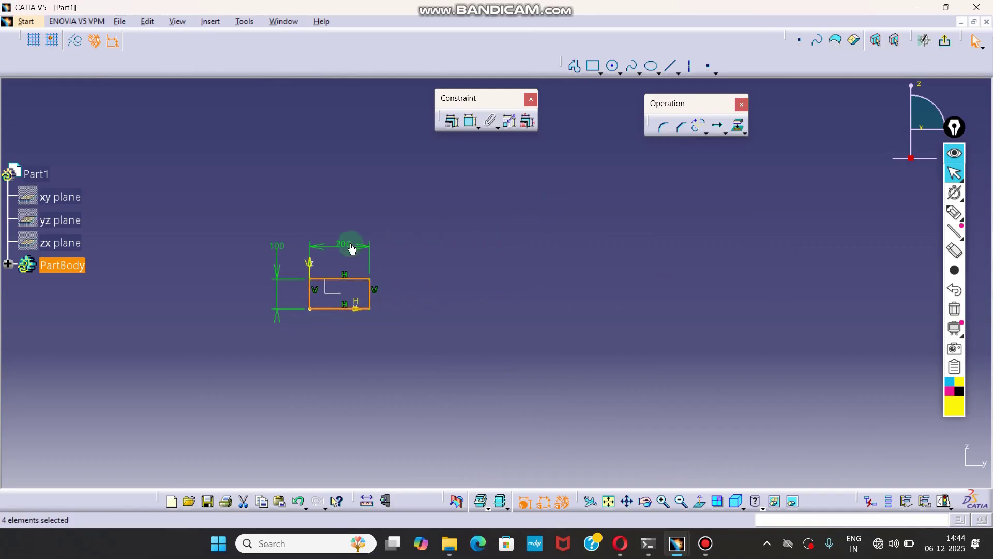
Step: Set up a translation of the selected rectangle from its lower-left corner at the origin with 7 duplicate instances
left_click(717, 130)
left_click(312, 310)
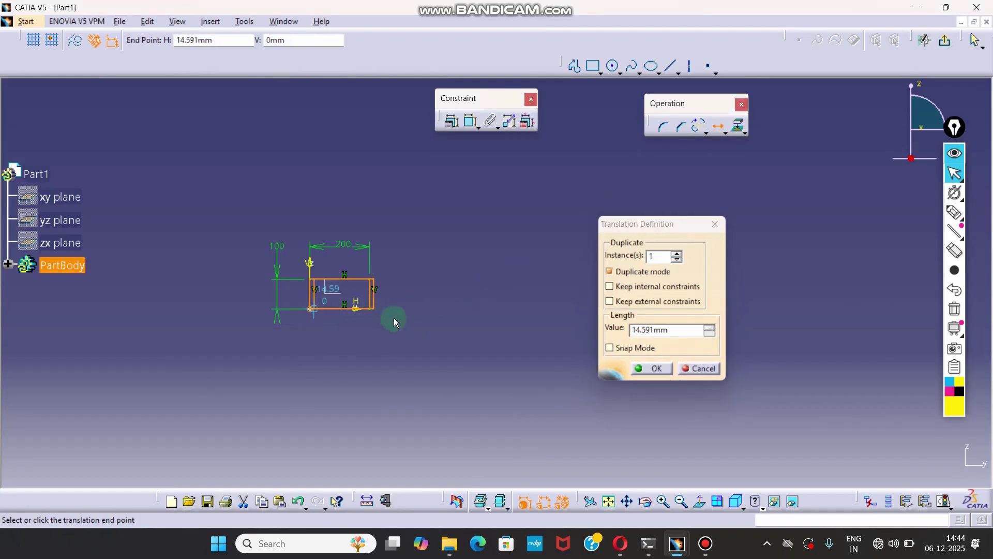
left_click(661, 256)
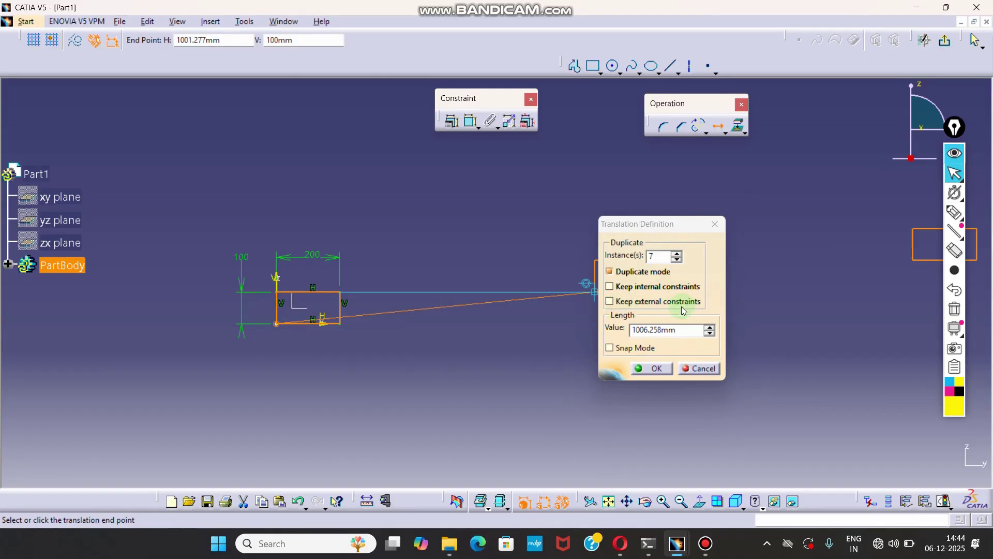
scroll(280, 256, "up", 2)
middle_click_drag(309, 250, 558, 252)
scroll(481, 290, "up", 2)
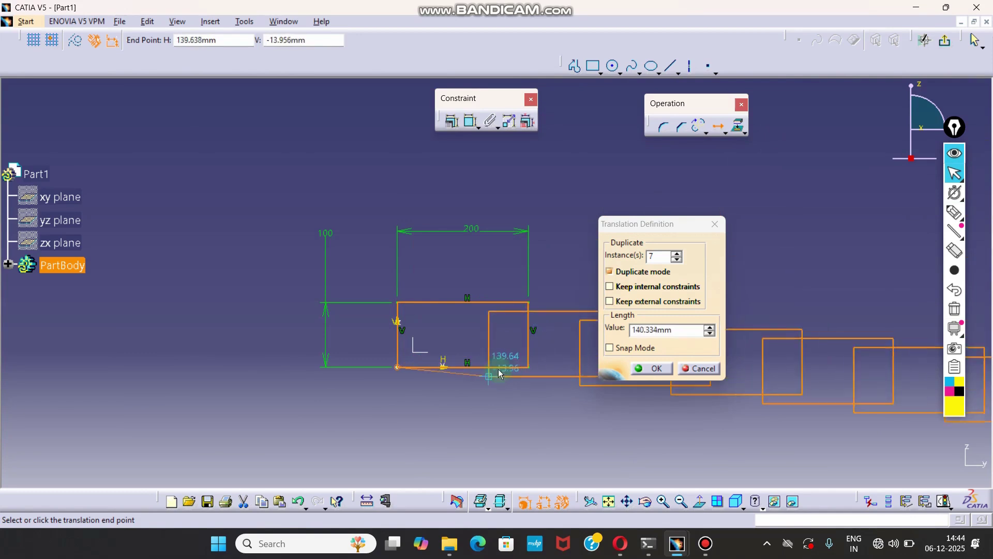
Step: Keep both internal and external constraints for the translated copies
left_click(611, 288)
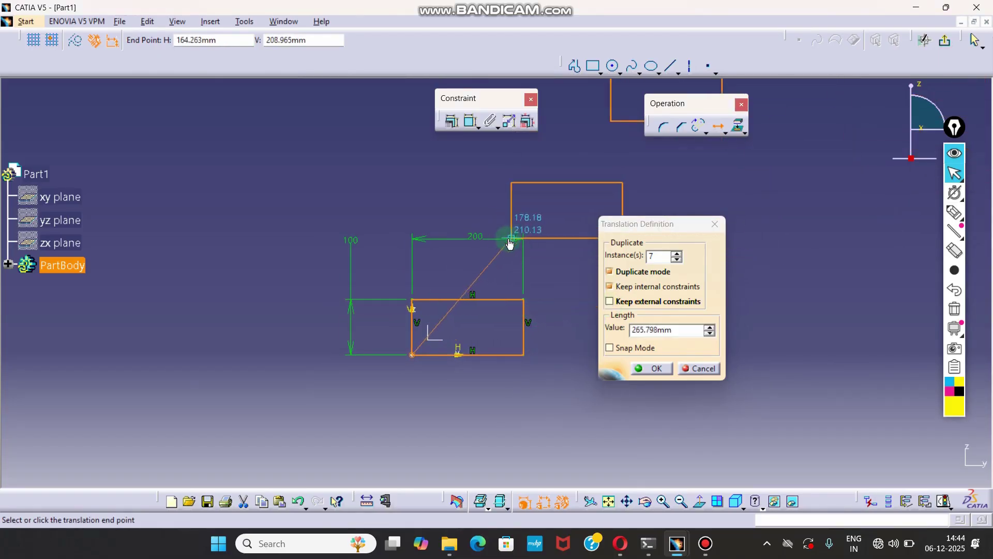
left_click(639, 301)
mouse_move(473, 288)
middle_mouse_down()
mouse_move(481, 336)
mouse_move(287, 341)
middle_mouse_up()
middle_click_drag(357, 300, 365, 343)
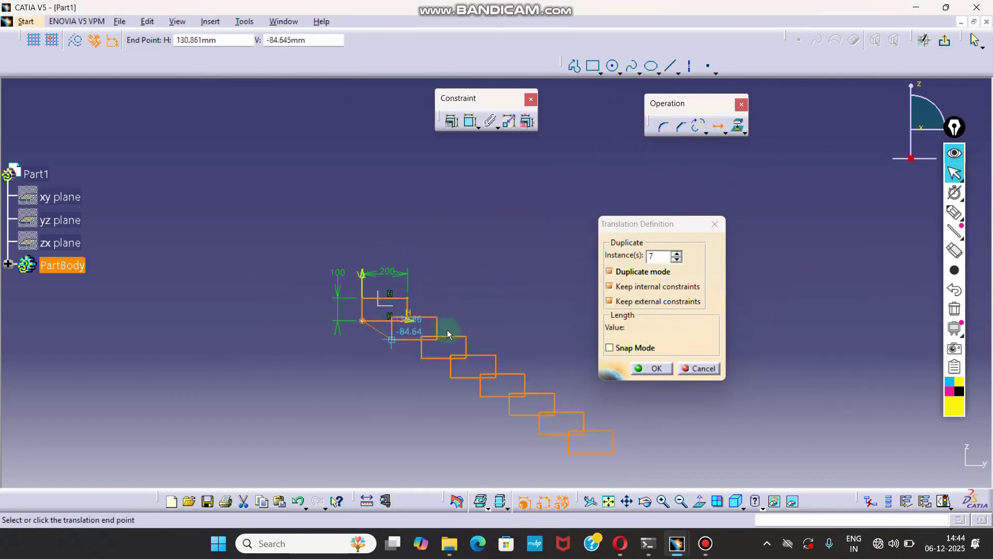
Step: Set the translation length to 500 mm and place the copies horizontally in a row from the original rectangle
middle_click_drag(489, 315, 416, 332)
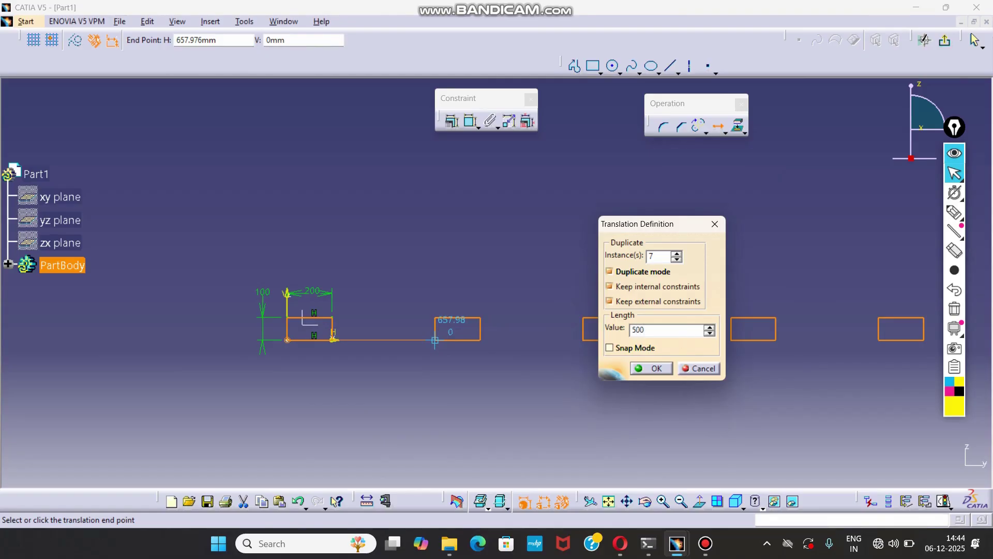
key("Return")
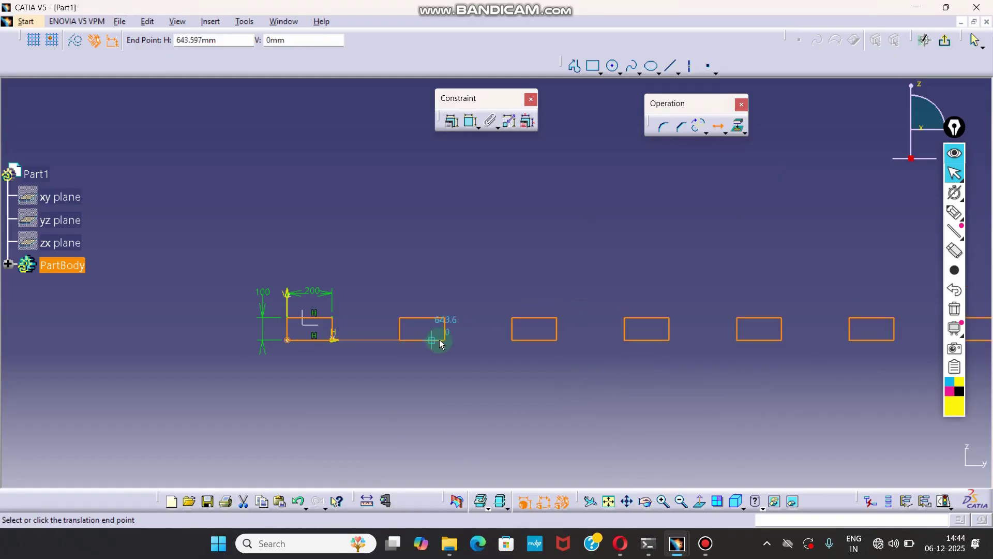
middle_click_drag(448, 342, 441, 388)
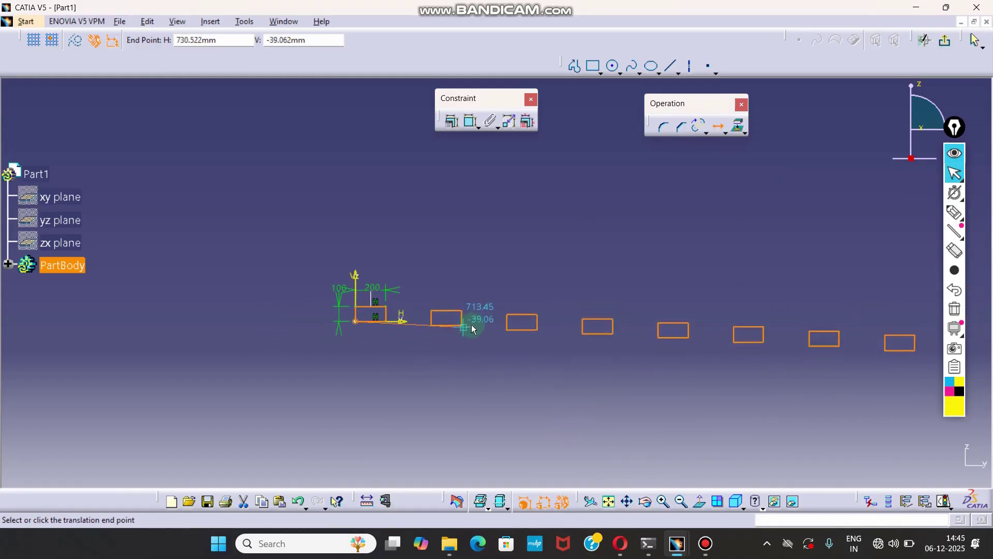
mouse_move(493, 290)
middle_mouse_down()
mouse_move(483, 310)
mouse_move(487, 285)
middle_mouse_up()
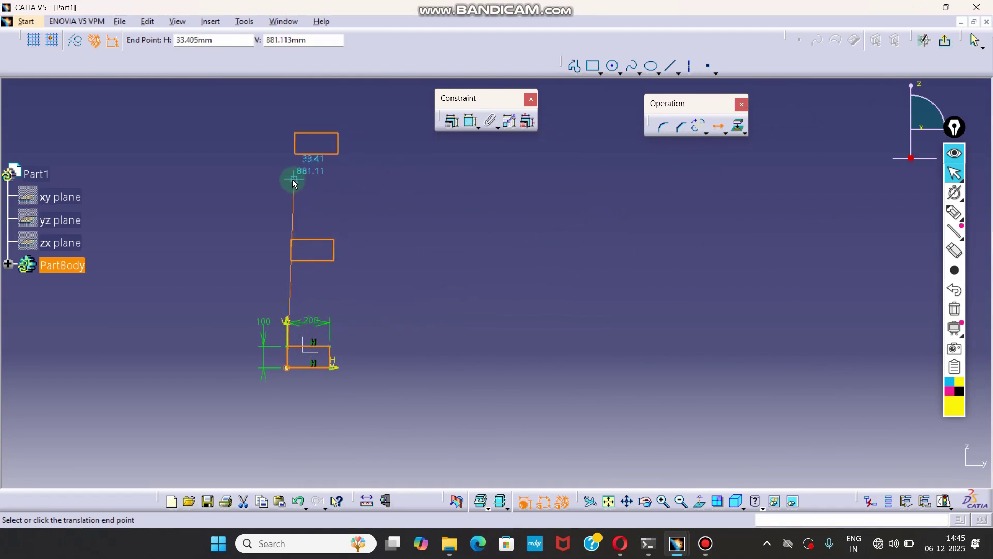
left_click(433, 367)
middle_click_drag(456, 244, 497, 197)
middle_click_drag(451, 295, 672, 223)
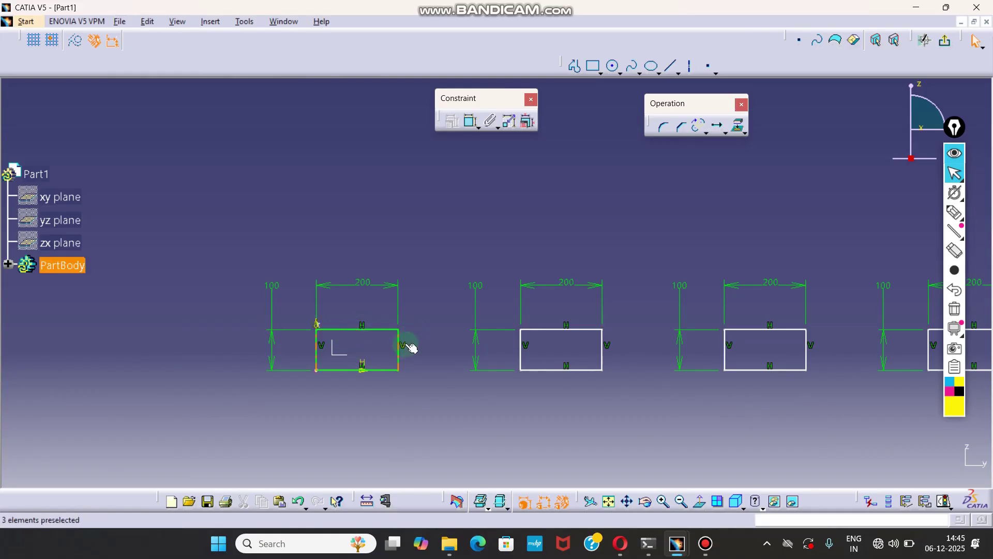
Step: Dimension the horizontal distance between the lower-left corners of the original rectangle and the first copy, placing it below the row
middle_click_drag(463, 332, 464, 362, "ctrl")
middle_click_drag(491, 311, 342, 308)
mouse_move(342, 308)
middle_mouse_down("ctrl")
mouse_move(342, 325)
mouse_move(345, 308)
middle_mouse_up("ctrl")
mouse_move(381, 336)
middle_mouse_down()
mouse_move(467, 317)
mouse_move(542, 268)
middle_mouse_up()
left_click(470, 122)
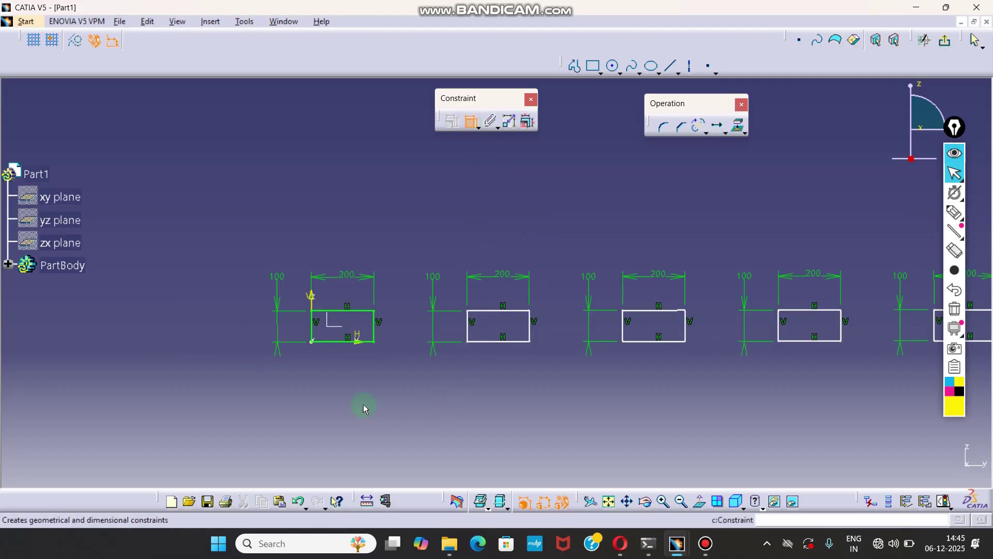
left_click(313, 342)
left_click(469, 339)
left_click(410, 405)
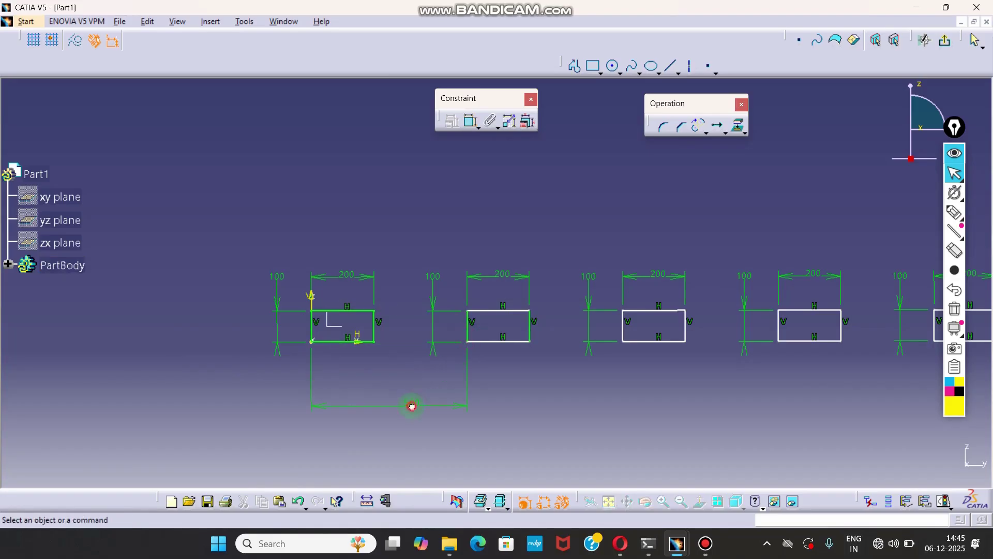
Step: Dimension the distance between the left edges of the second and third rectangles, placing it below the row
left_click(472, 326)
left_click(470, 120)
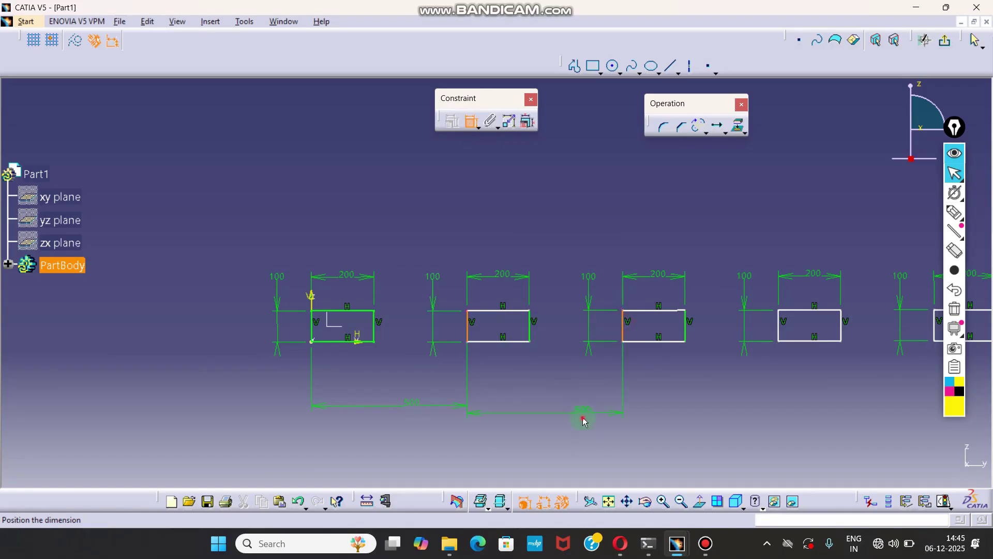
left_click(583, 418)
Step: Delete all eight rectangles together with their dimensions and constraints from the sketch
mouse_move(521, 345)
middle_mouse_down()
mouse_move(564, 346)
mouse_move(414, 336)
mouse_move(335, 310)
middle_mouse_up()
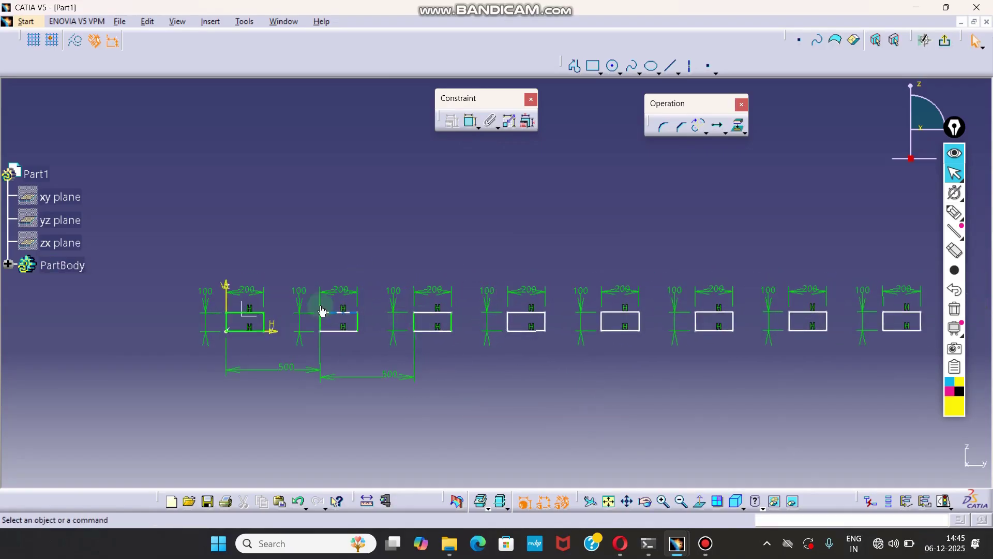
left_click_drag(228, 266, 255, 260)
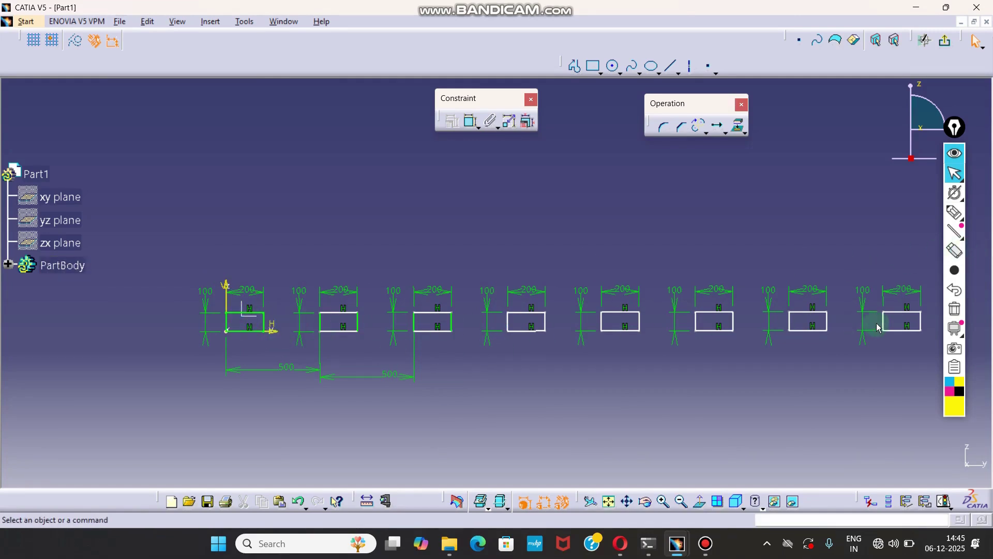
left_click_drag(228, 211, 295, 244)
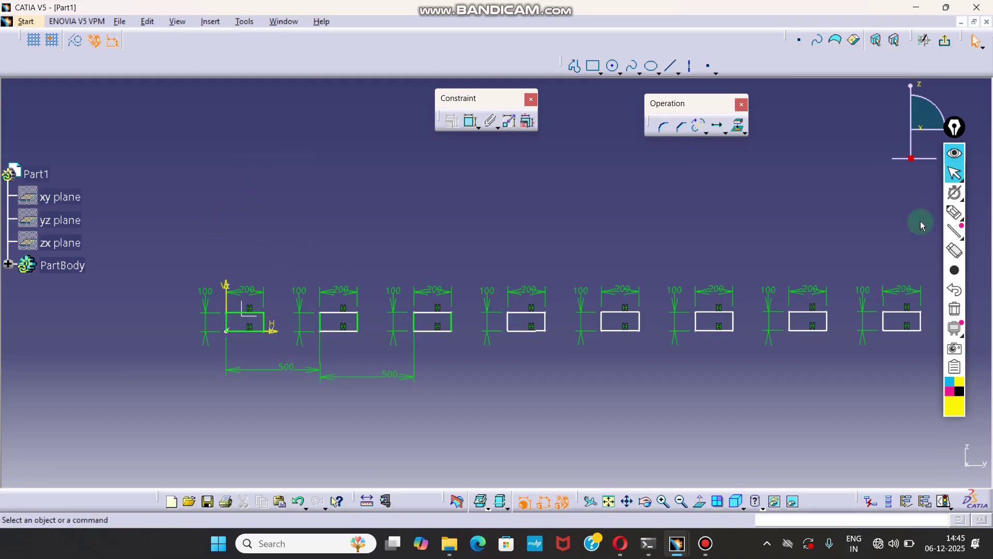
middle_click_drag(747, 297, 700, 291)
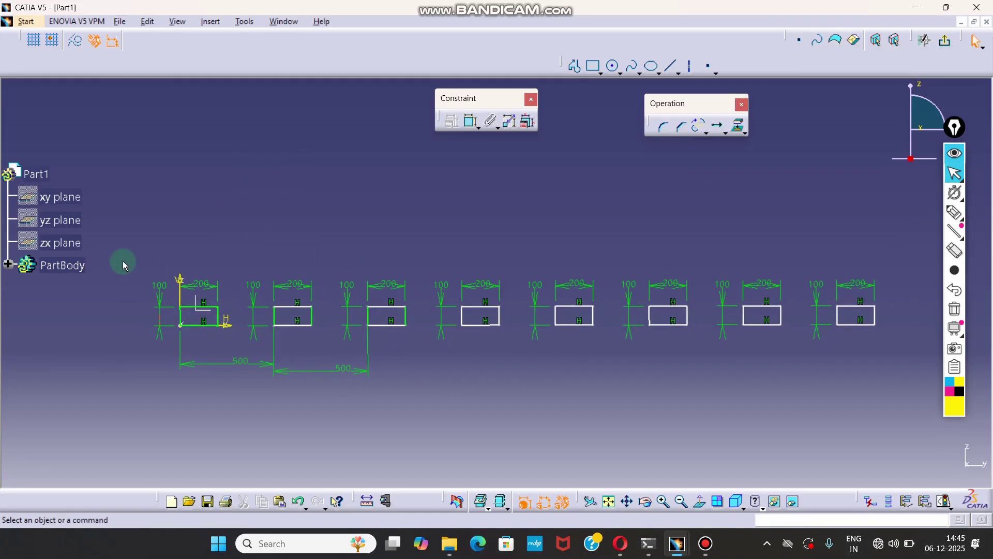
mouse_move(130, 289)
left_mouse_down()
mouse_move(161, 319)
mouse_move(667, 405)
mouse_move(991, 423)
mouse_move(889, 415)
left_mouse_up()
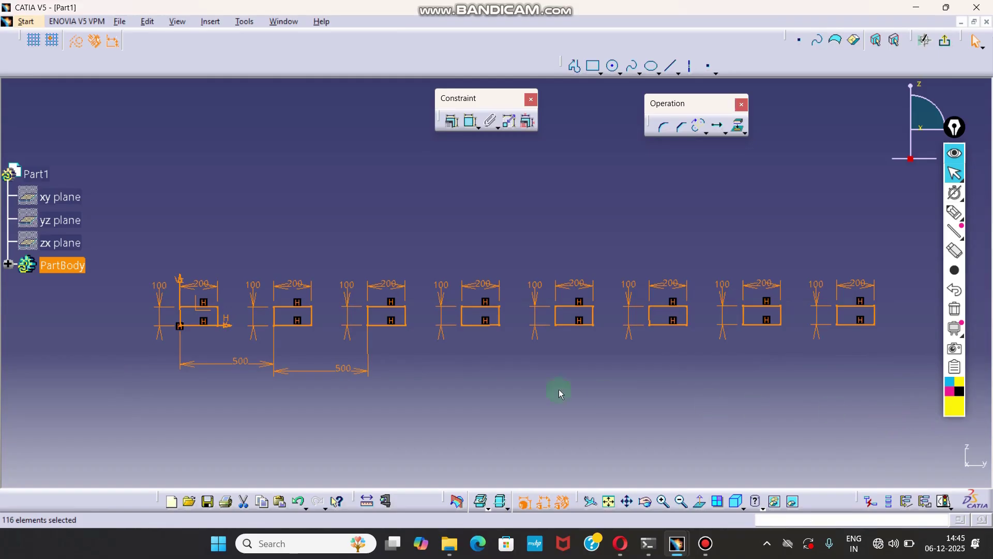
key("Delete")
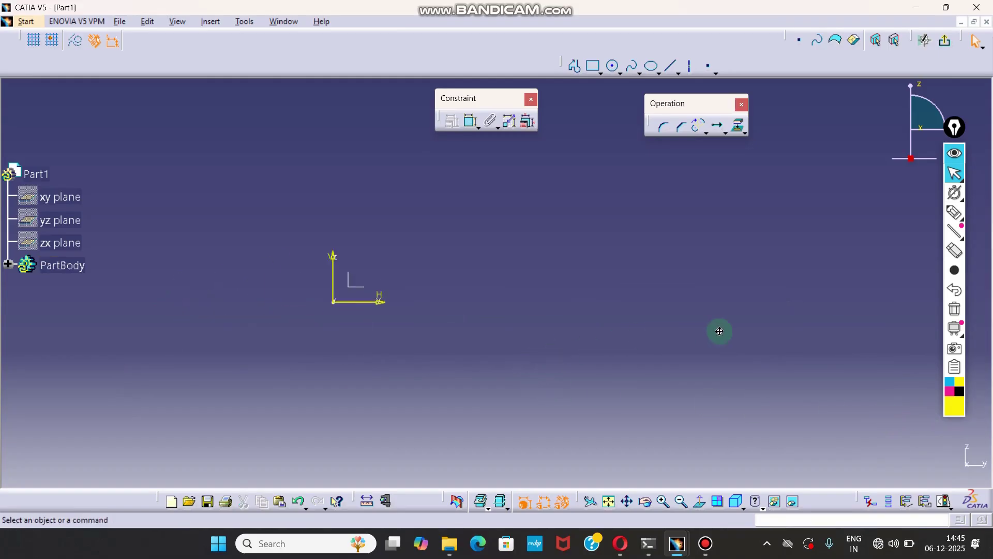
Step: Draw a circle centred on the sketch origin
left_click(702, 502)
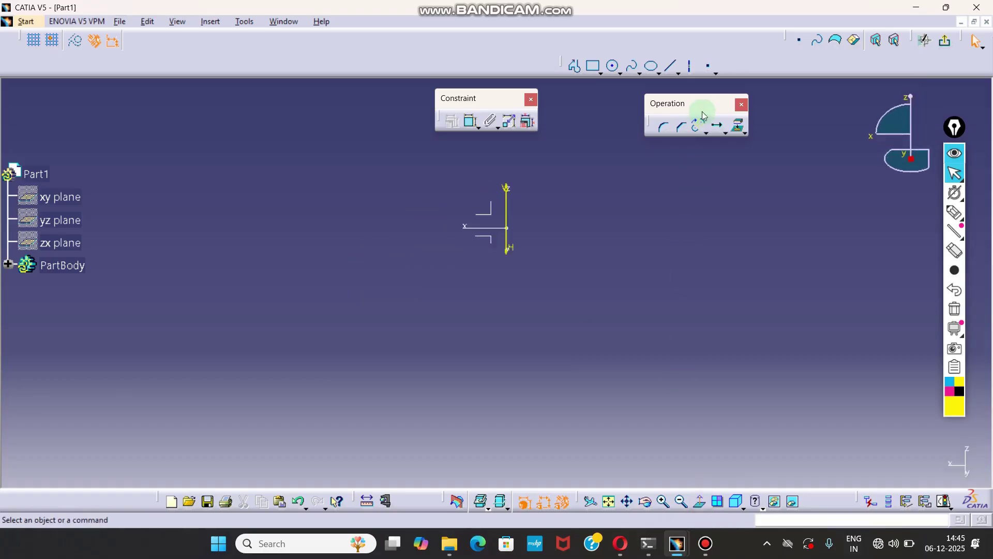
left_click(699, 502)
left_click(613, 66)
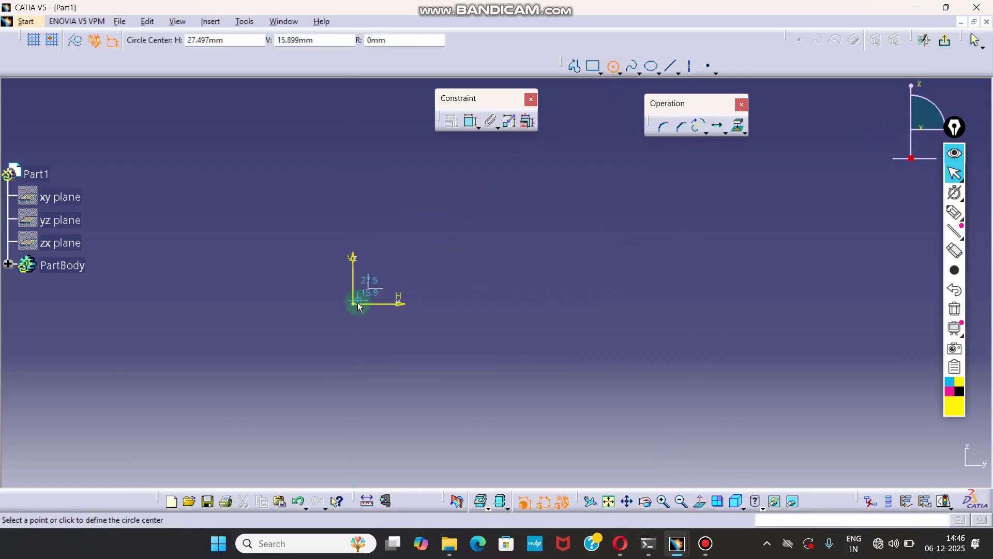
left_click(354, 304)
left_click(377, 278)
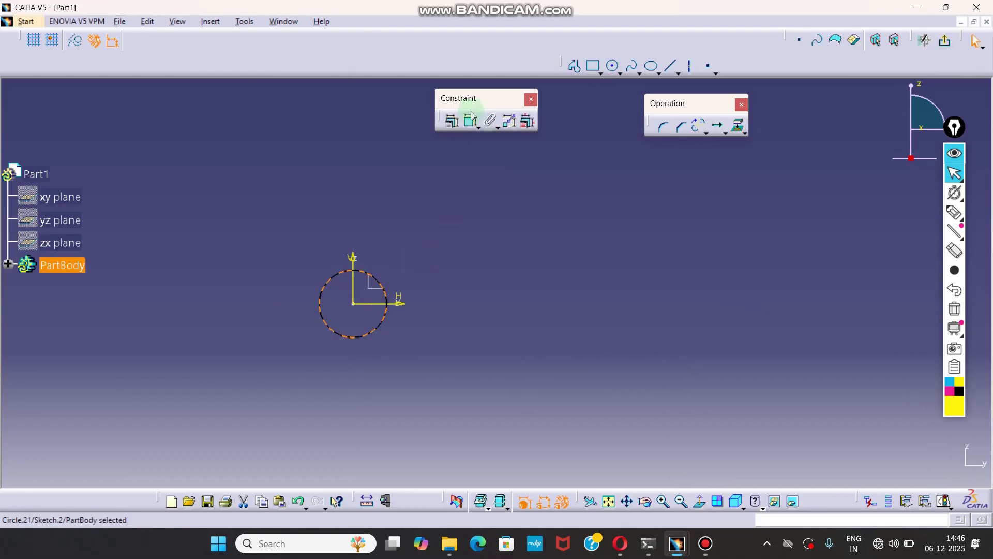
Step: Add a diameter dimension to the circle and set it to 30 mm
left_click(416, 206)
double_click(417, 207)
type("30mm")
key("Return")
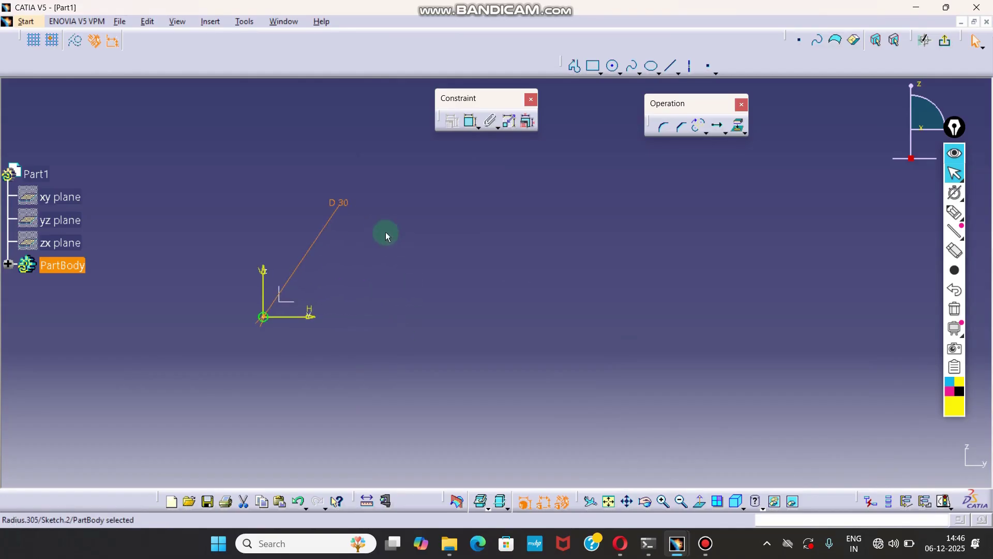
left_click_drag(349, 208, 286, 293)
Step: Set up a translation of the circle from its centre with 10 duplicate instances and a length of 100 mm, keeping internal and external constraints
middle_click_drag(311, 288, 358, 181)
mouse_move(449, 245)
middle_mouse_down()
mouse_move(481, 290)
mouse_move(255, 302)
mouse_move(377, 282)
mouse_move(365, 240)
mouse_move(348, 238)
middle_mouse_up()
left_click(415, 268)
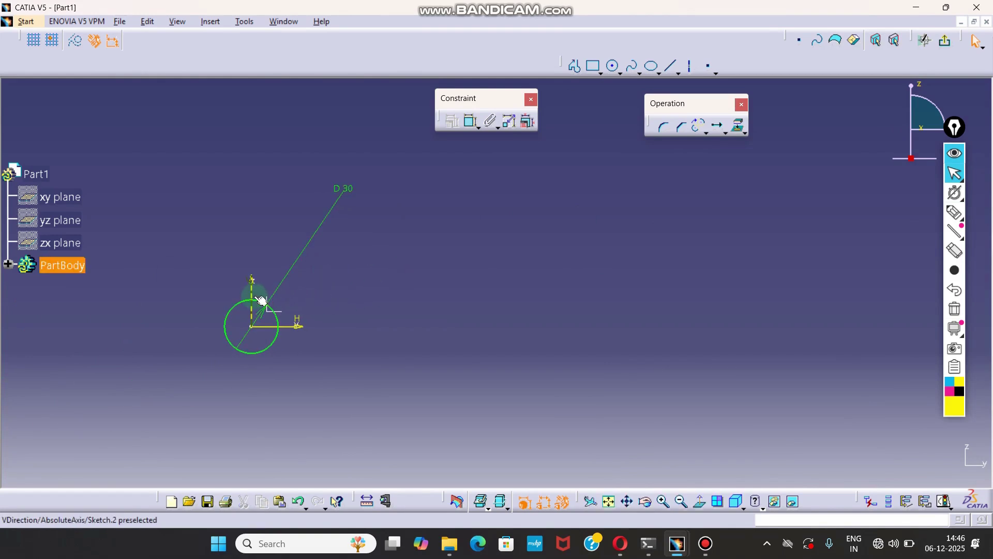
left_click(719, 127)
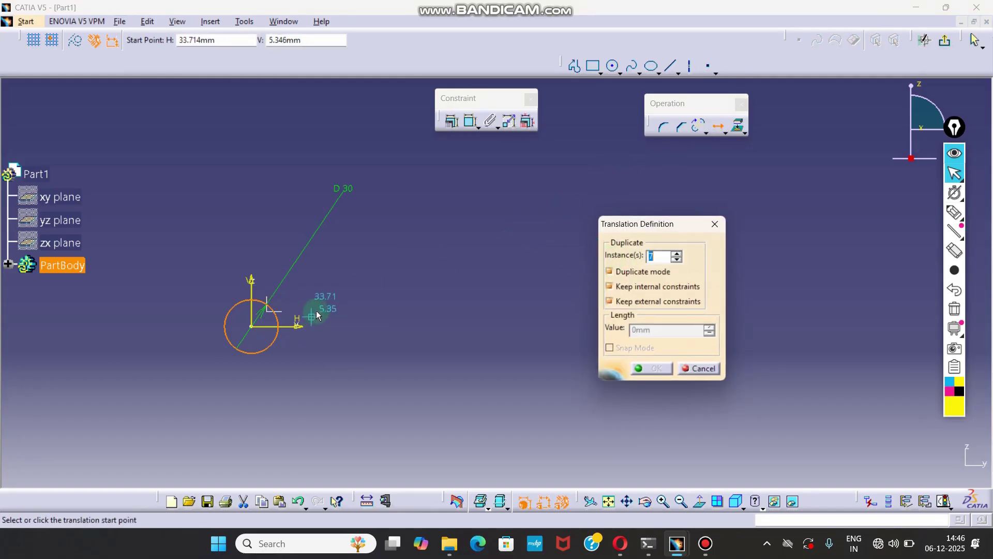
left_click(254, 327)
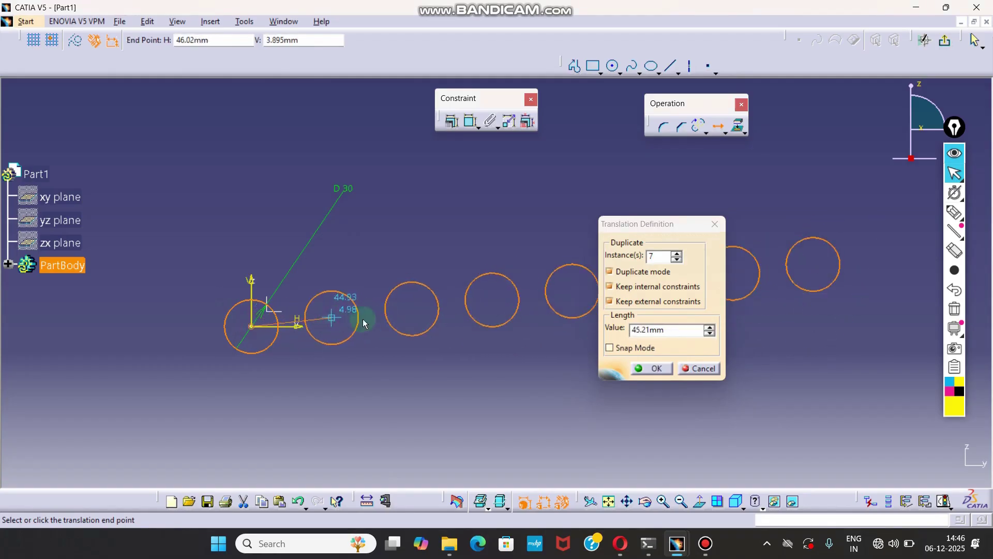
left_click(623, 262)
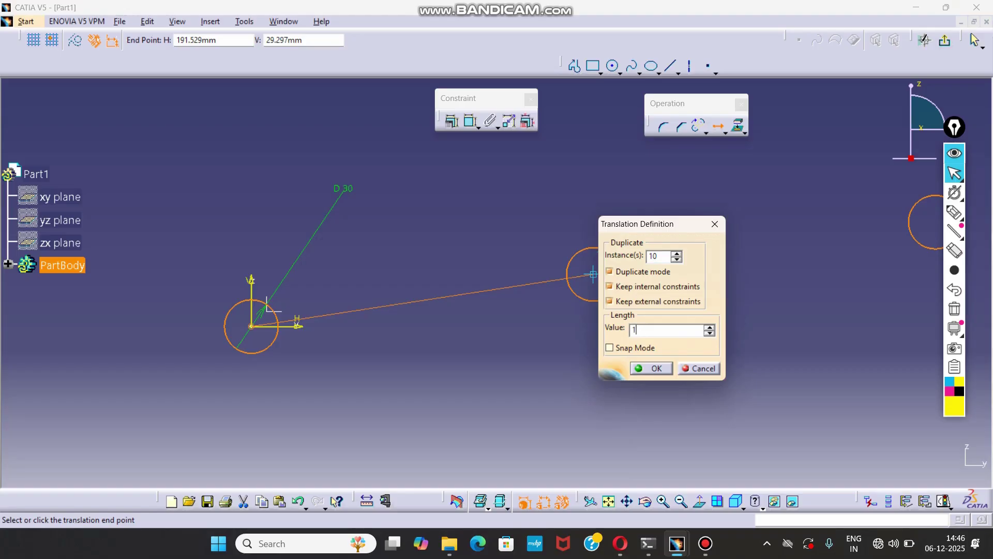
key("Return")
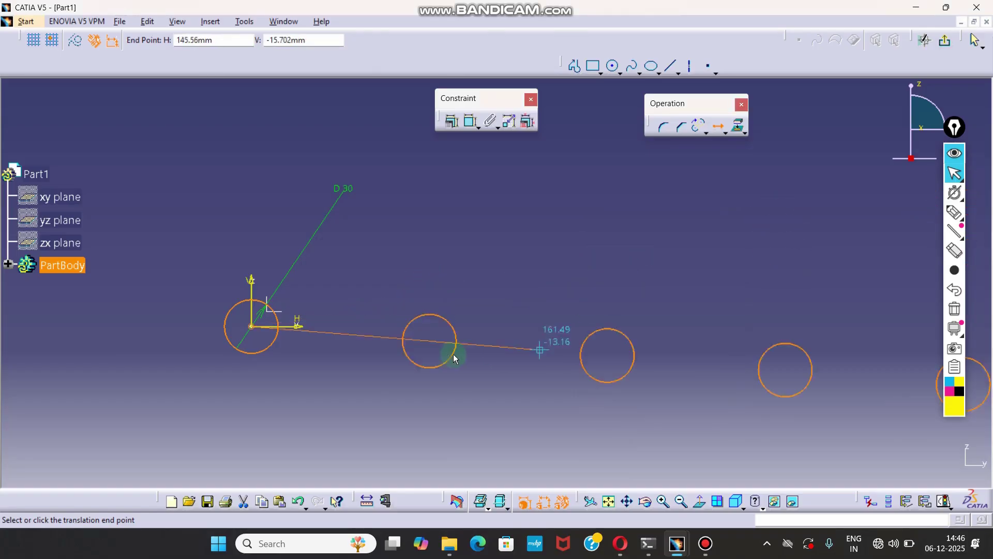
Step: Place the translated circles in a horizontal row along the H axis from the original circle
middle_click_drag(378, 305, 373, 364)
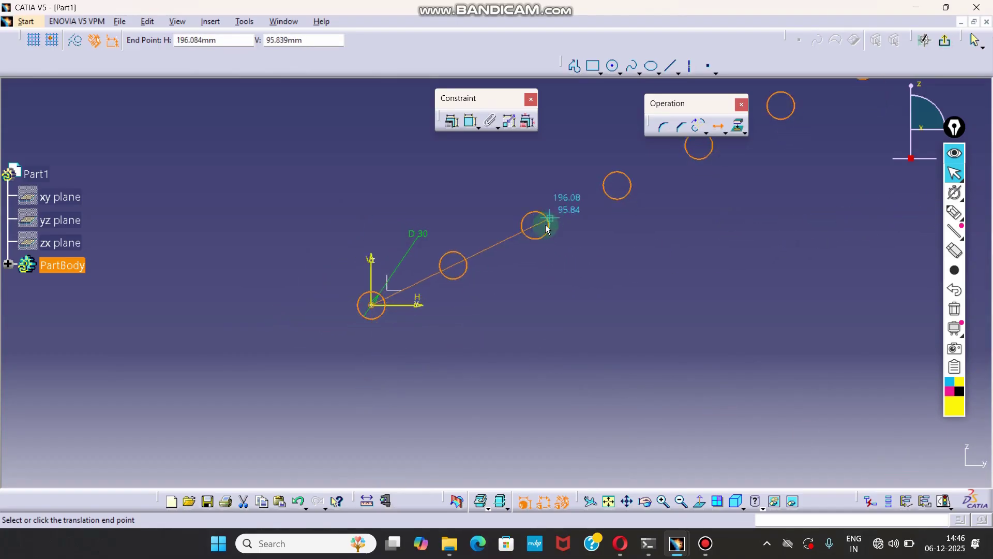
left_click(468, 304)
middle_click_drag(526, 256, 519, 296)
middle_click_drag(519, 296, 386, 311)
middle_click_drag(460, 293, 381, 288)
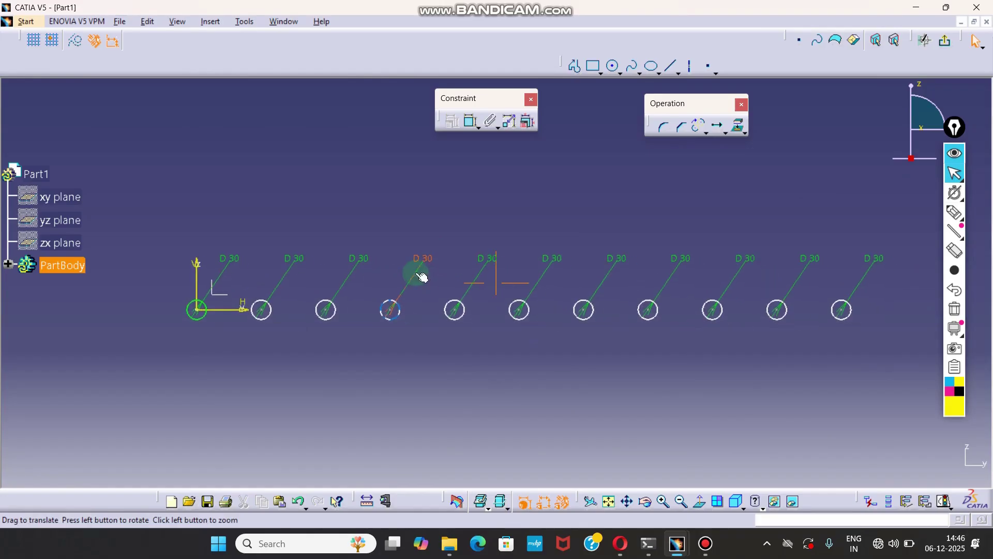
Step: Dimension the horizontal distance from the vertical axis to the centre of the second circle, placing it below the row
mouse_move(276, 313)
middle_mouse_down()
mouse_move(454, 314)
mouse_move(481, 280)
middle_mouse_up()
left_click(465, 120)
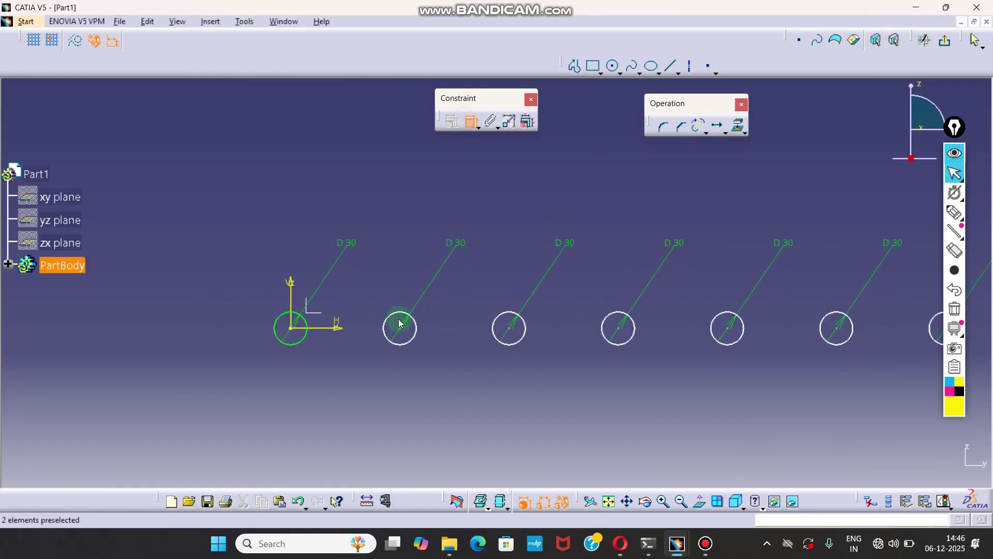
left_click(401, 328)
left_click(290, 290)
left_click(334, 375)
Step: Move the third circle slightly below the row to test its freedom, and undo the move
left_click_drag(509, 328, 505, 335)
left_click(527, 267)
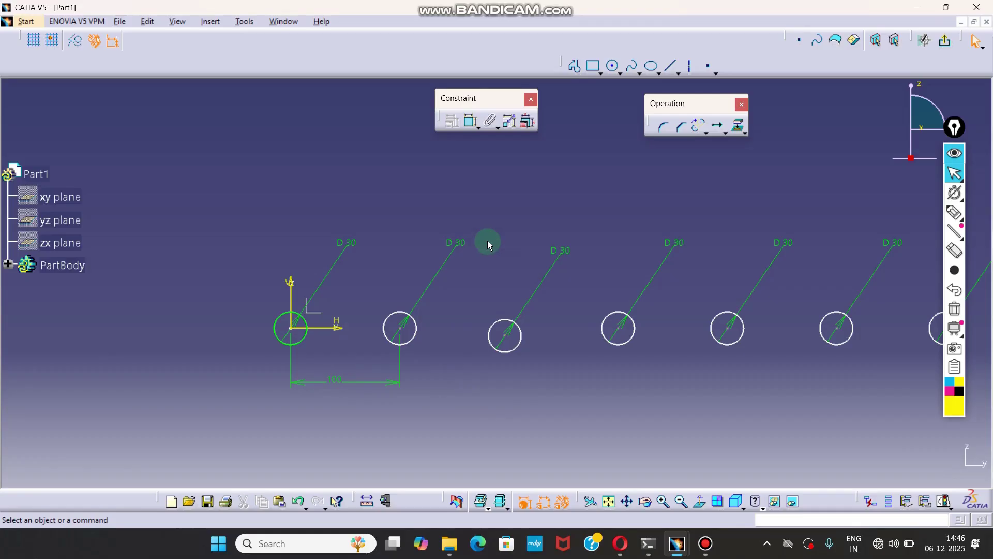
key("ctrl+z")
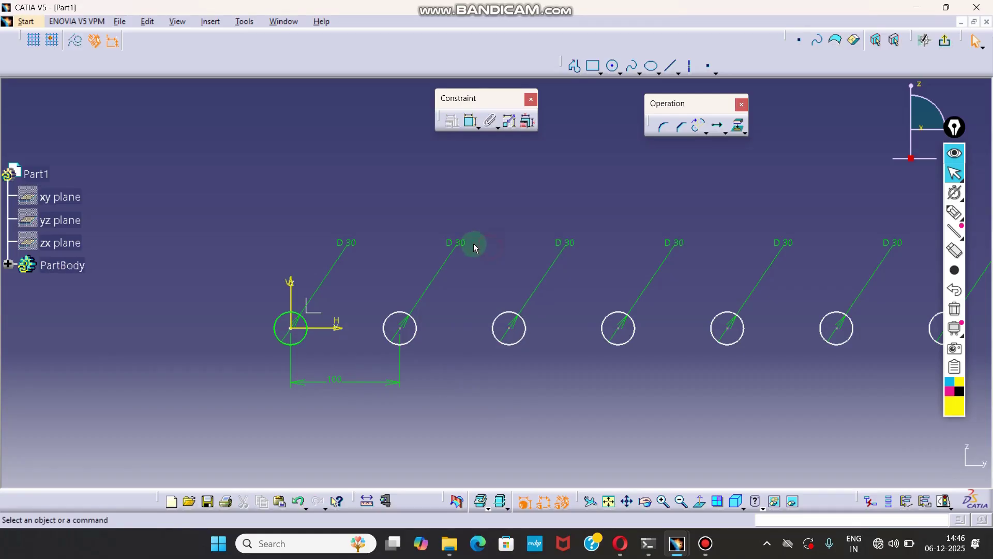
mouse_move(405, 210)
middle_mouse_down("ctrl")
mouse_move(503, 288)
mouse_move(376, 280)
middle_mouse_up("ctrl")
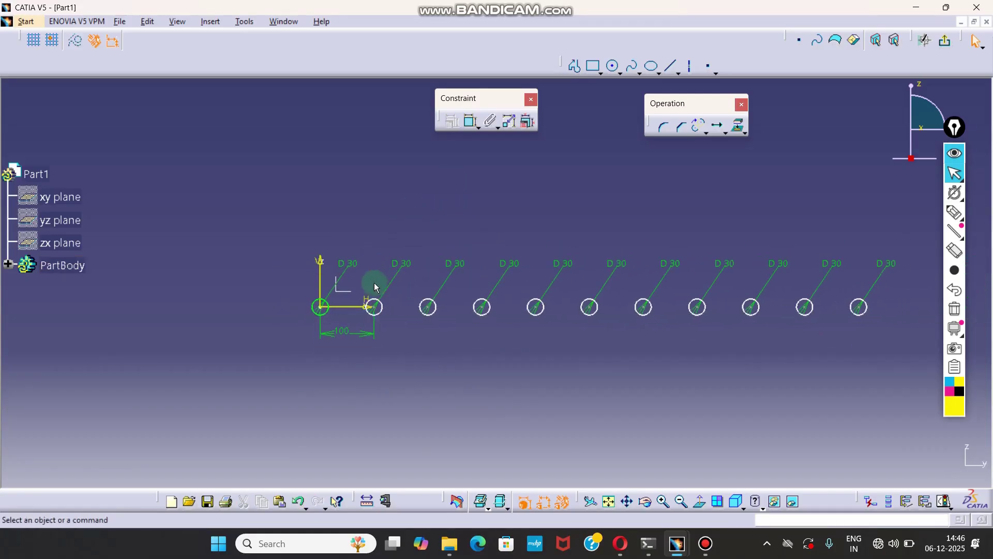
middle_click_drag(271, 231, 262, 235)
mouse_move(262, 234)
left_mouse_down()
mouse_move(762, 386)
mouse_move(715, 356)
mouse_move(327, 237)
left_mouse_up()
middle_click_drag(362, 239, 376, 202, "ctrl")
left_click(715, 130)
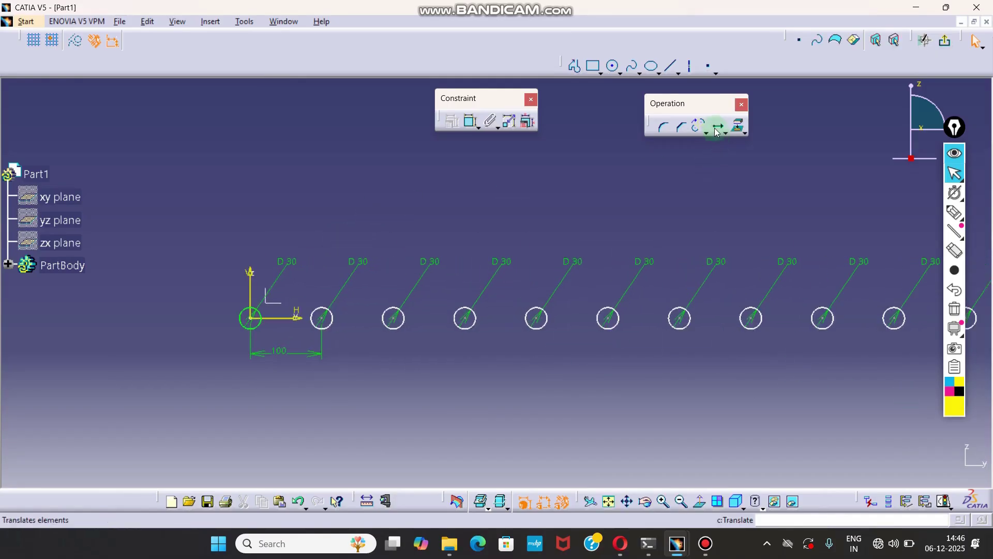
left_click(716, 132)
mouse_move(385, 317)
middle_mouse_down()
mouse_move(330, 313)
mouse_move(357, 314)
middle_mouse_up()
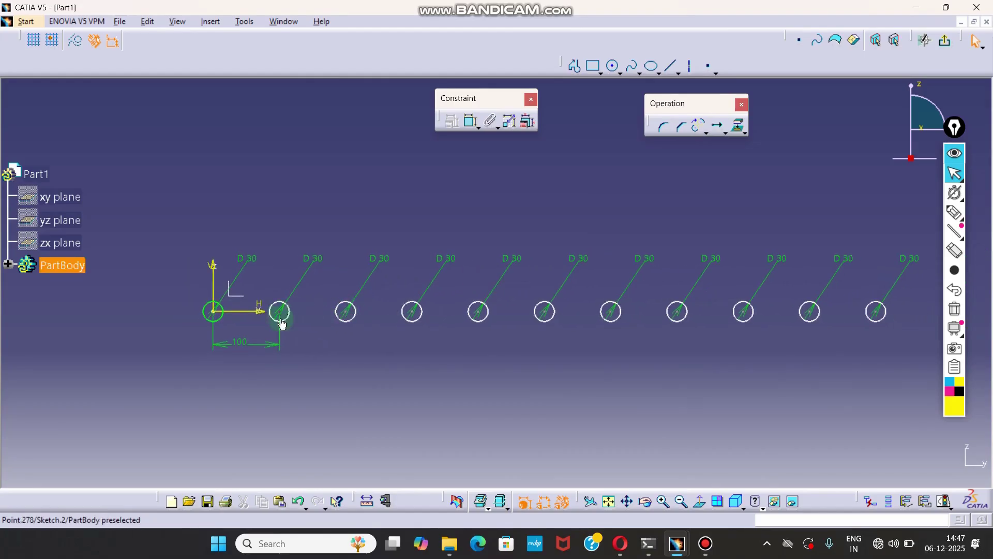
Step: Move the spacing dimension lower and shift the second, third and fourth circles above the row to test their freedom
left_click(266, 349)
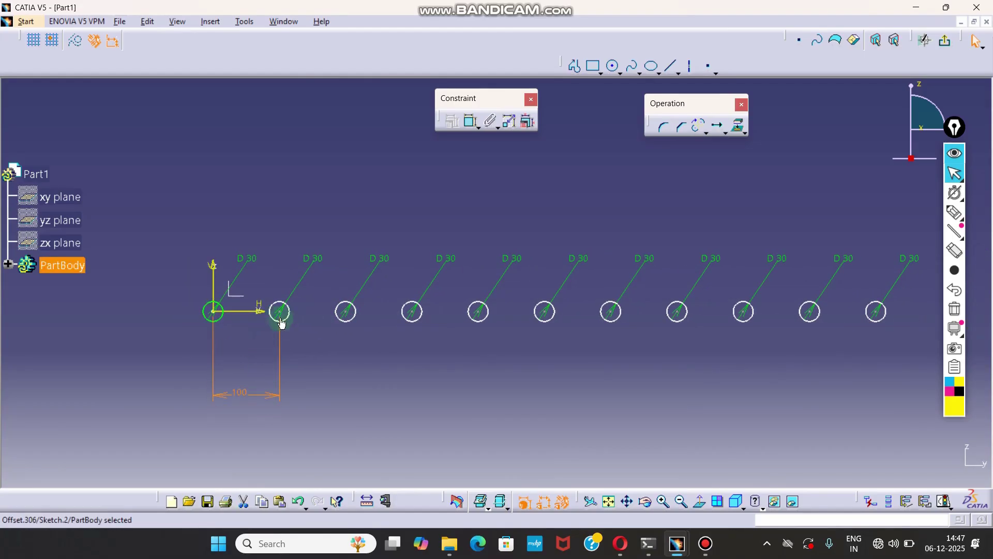
mouse_move(326, 312)
middle_mouse_down()
mouse_move(359, 295)
mouse_move(362, 277)
middle_mouse_up()
middle_click_drag(312, 305, 427, 312)
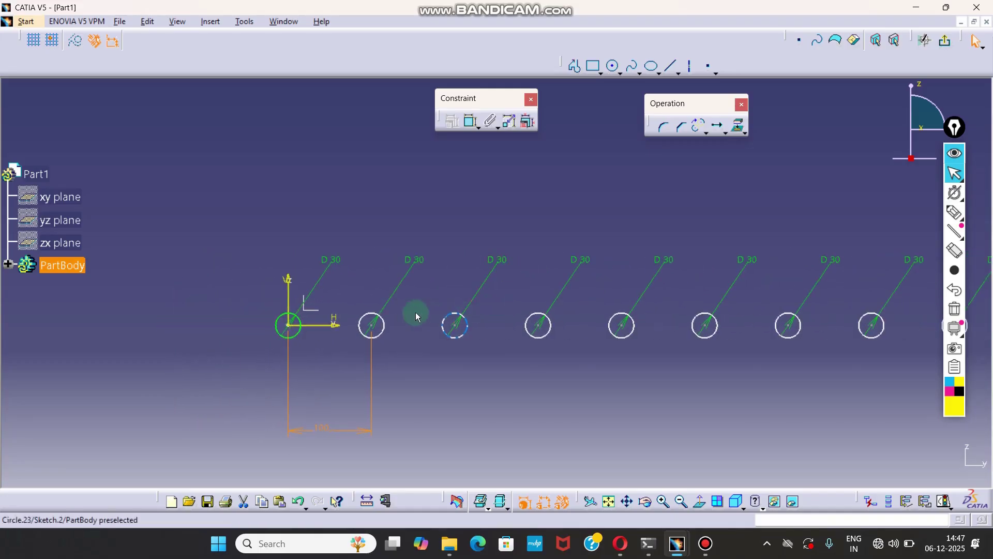
left_click_drag(378, 330, 377, 302)
left_click_drag(461, 299, 462, 287)
left_click_drag(538, 326, 555, 298)
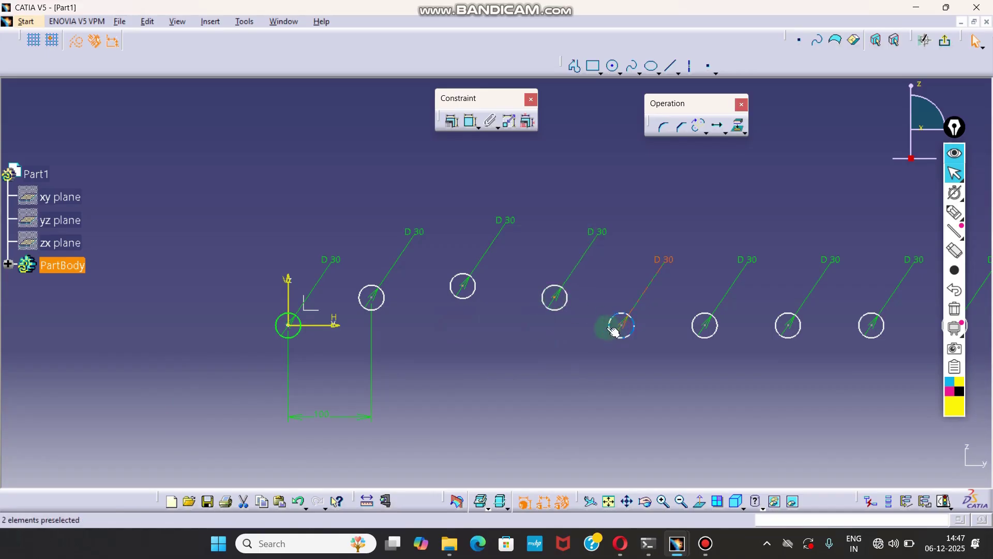
Step: Undo the test moves of the three circles and the spacing dimension
key("ctrl+z")
key("ctrl+z")
key("ctrl+z")
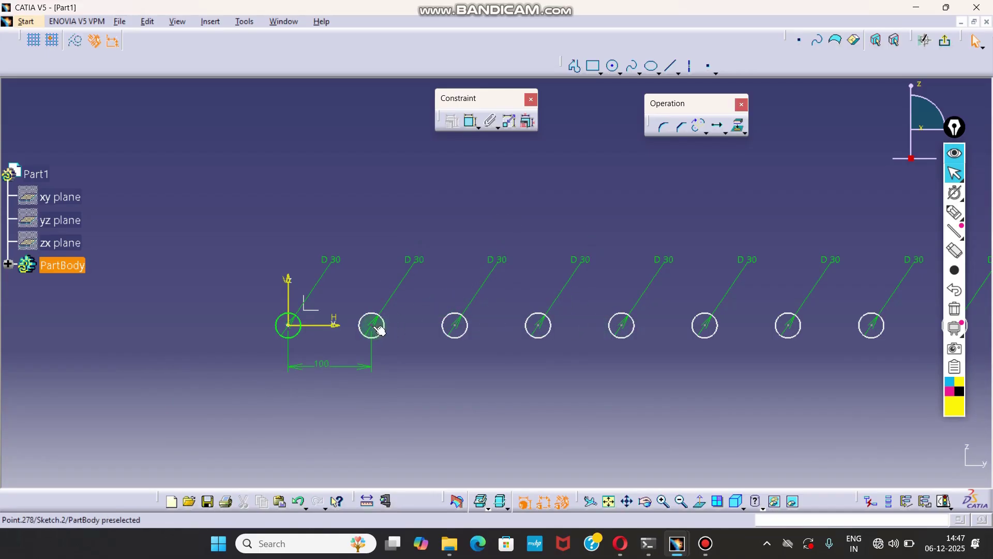
key("ctrl+z")
Step: Apply Auto Constraint to the ten copied circles, including the vertical and horizontal axes among the elements to be constrained
middle_click_drag(422, 311, 297, 289)
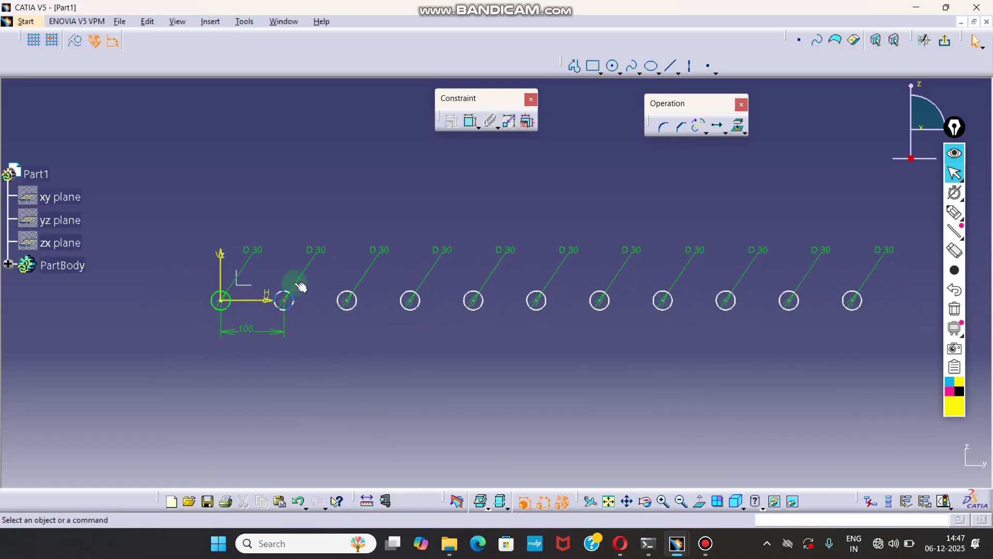
left_click_drag(270, 235, 925, 383)
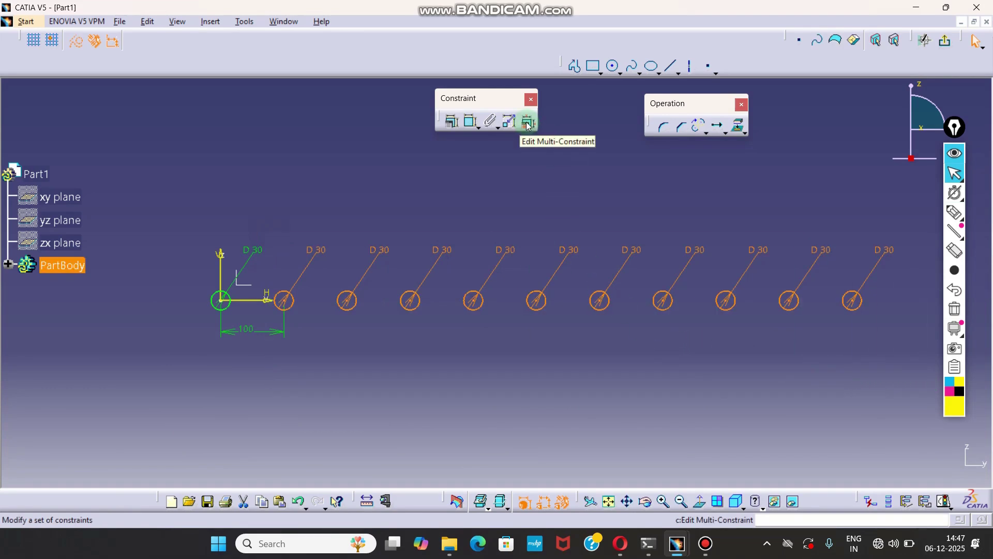
left_click(497, 127)
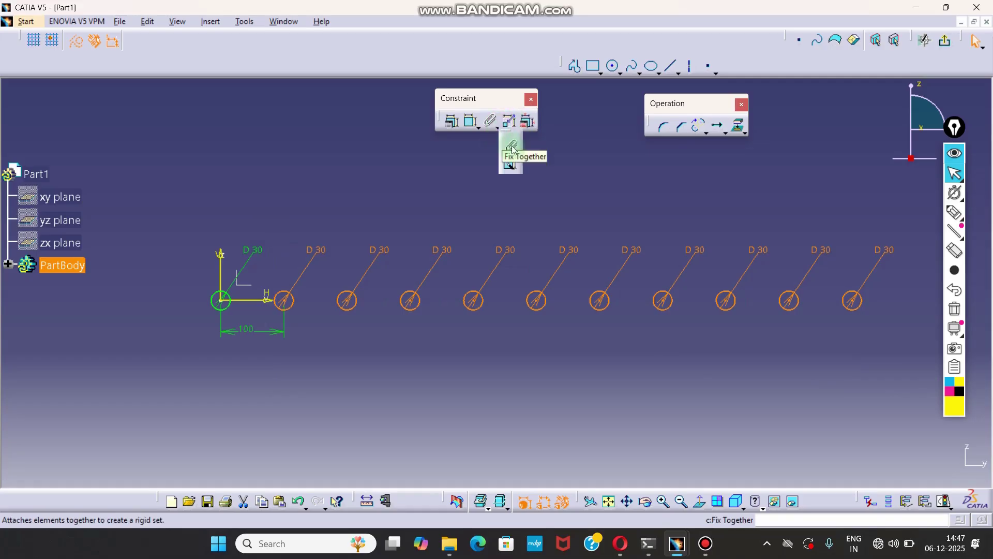
left_click(512, 164)
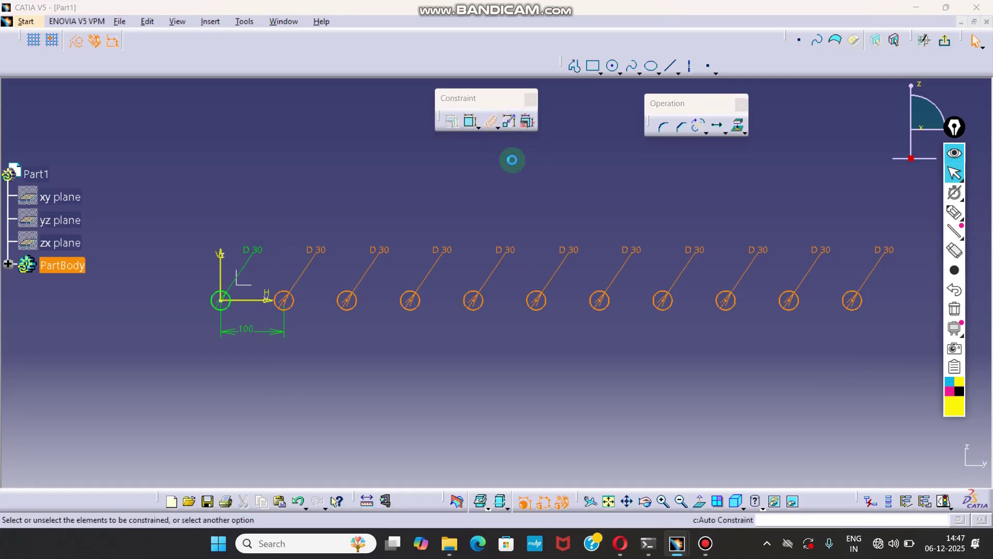
left_click(221, 261)
left_click(261, 301)
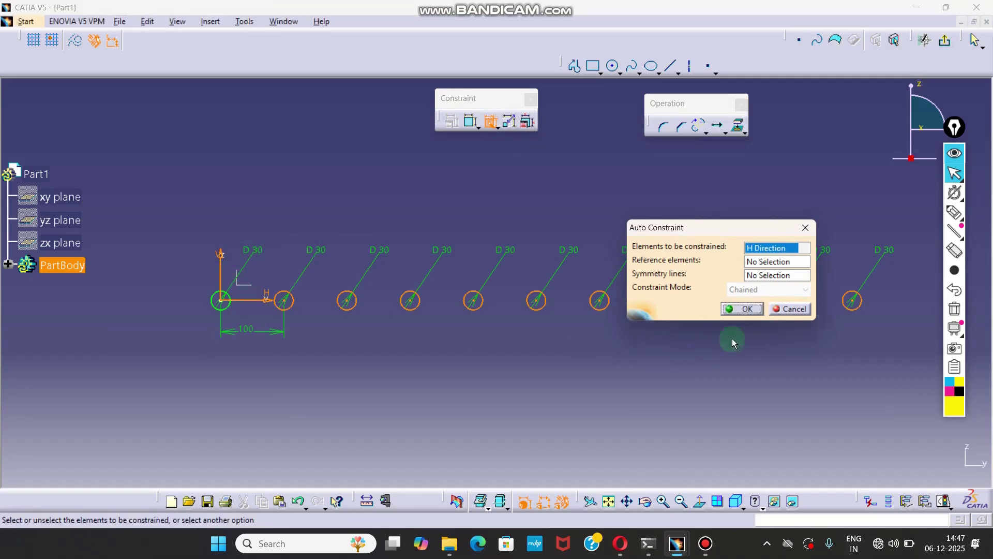
left_click(742, 308)
middle_click_drag(659, 348, 506, 348)
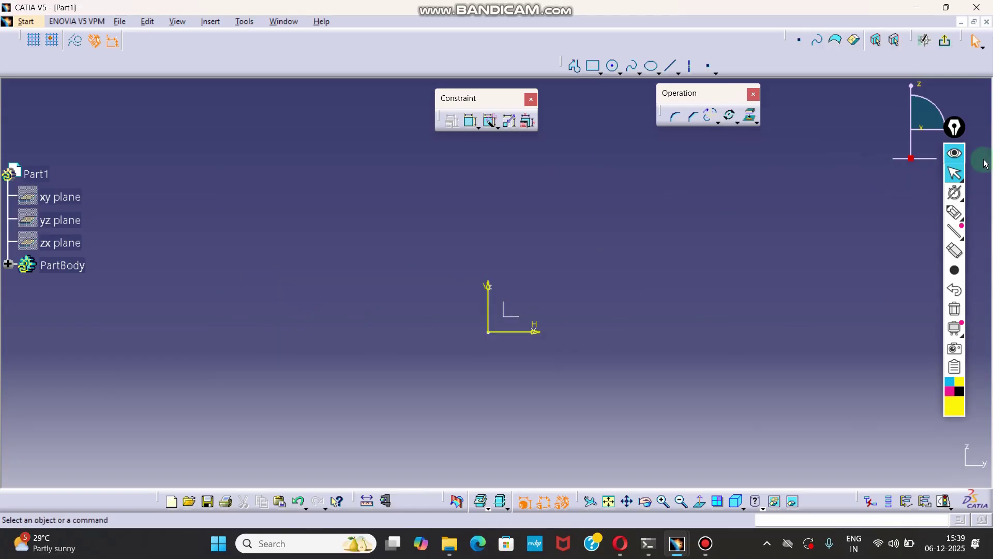
Step: Sketch a large yellow circle with small blue circles spaced around its edge using the on-screen annotation pen
left_click(955, 212)
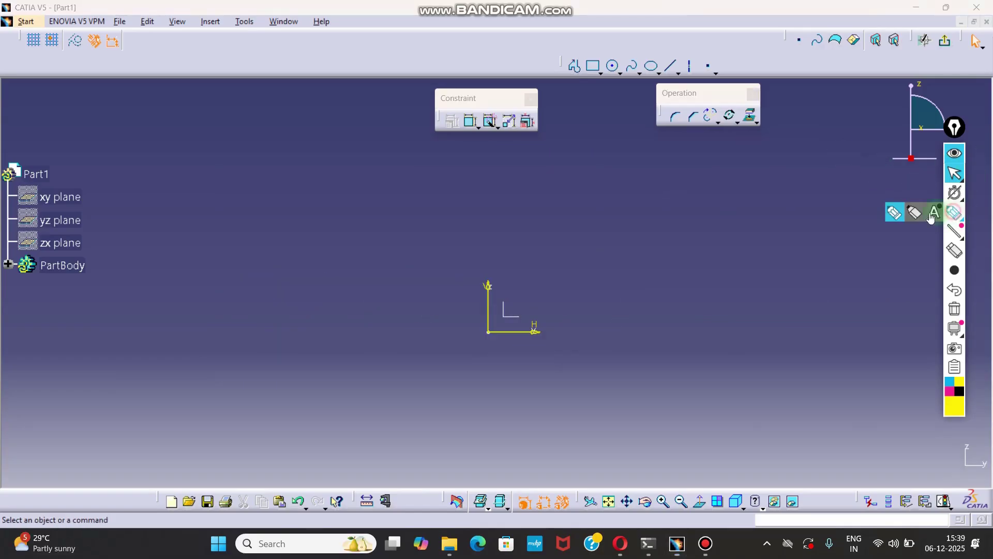
mouse_move(685, 195)
left_mouse_down()
mouse_move(697, 180)
mouse_move(893, 244)
mouse_move(869, 405)
mouse_move(640, 348)
mouse_move(682, 202)
left_mouse_up()
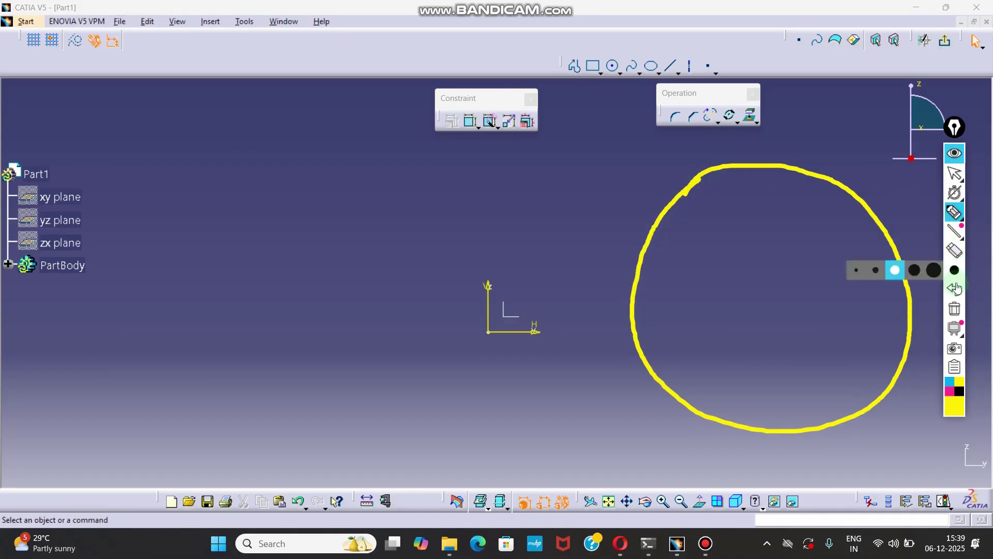
left_click(950, 391)
left_click(949, 382)
mouse_move(764, 147)
left_mouse_down()
mouse_move(740, 171)
mouse_move(776, 160)
mouse_move(754, 147)
left_mouse_up()
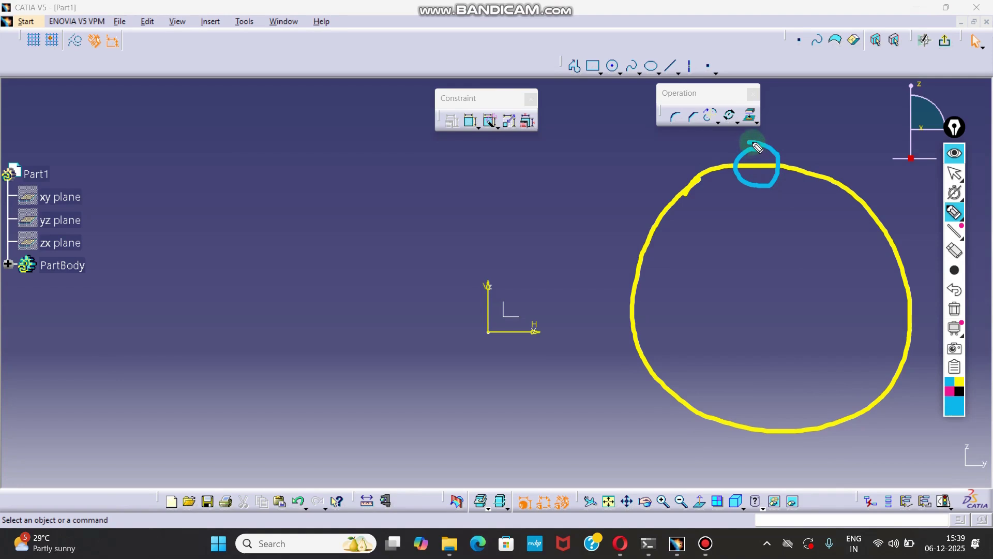
mouse_move(855, 208)
left_mouse_down()
mouse_move(878, 203)
mouse_move(882, 228)
mouse_move(888, 221)
left_mouse_up()
mouse_move(893, 284)
left_mouse_down()
mouse_move(923, 313)
mouse_move(891, 279)
left_mouse_up()
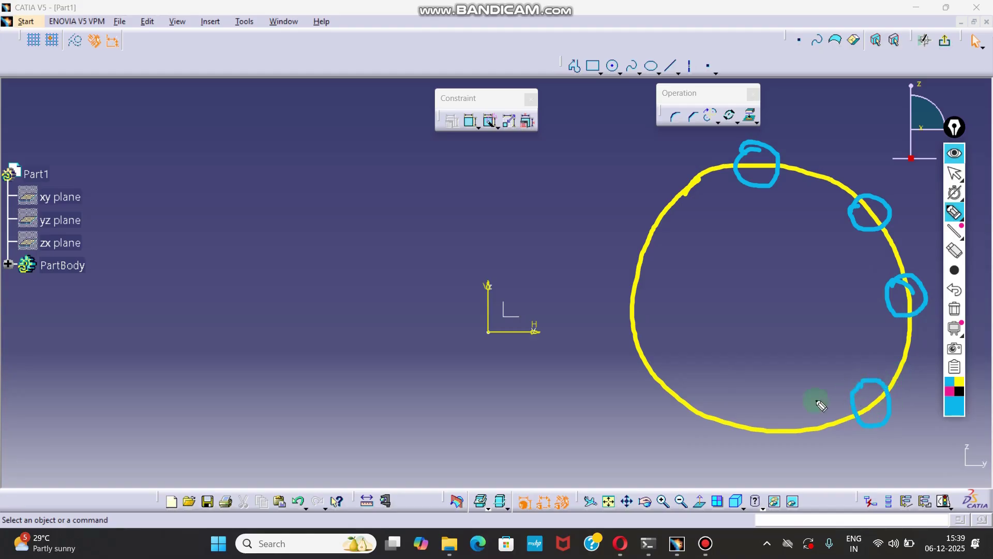
mouse_move(651, 337)
left_mouse_down()
mouse_move(663, 355)
mouse_move(656, 337)
left_mouse_up()
mouse_move(611, 244)
left_mouse_down()
mouse_move(655, 259)
mouse_move(626, 243)
left_mouse_up()
mouse_move(667, 182)
left_mouse_down()
mouse_move(683, 211)
mouse_move(671, 182)
left_mouse_up()
Step: Mark radial lines from the annotated circle's centre towards the small circles, and erase all the pen marks
mouse_move(748, 163)
left_mouse_down()
mouse_move(750, 210)
mouse_move(832, 221)
mouse_move(852, 207)
left_mouse_up()
mouse_move(756, 274)
left_mouse_down()
mouse_move(885, 290)
mouse_move(789, 297)
mouse_move(857, 368)
mouse_move(753, 377)
mouse_move(745, 347)
left_mouse_up()
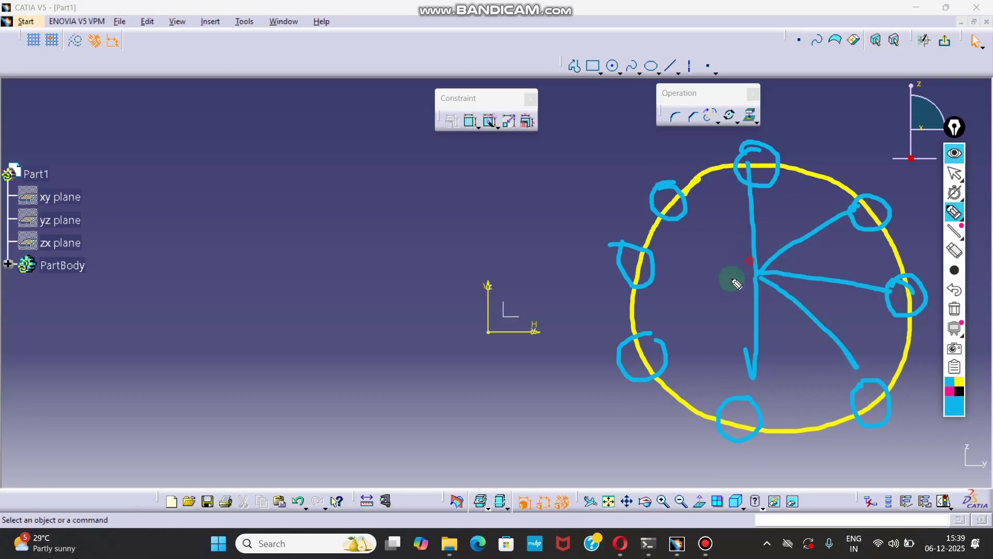
left_click_drag(753, 257, 673, 333)
left_click(955, 251)
mouse_move(605, 219)
left_mouse_down()
mouse_move(665, 166)
mouse_move(616, 333)
mouse_move(569, 374)
mouse_move(884, 337)
mouse_move(923, 310)
left_mouse_up()
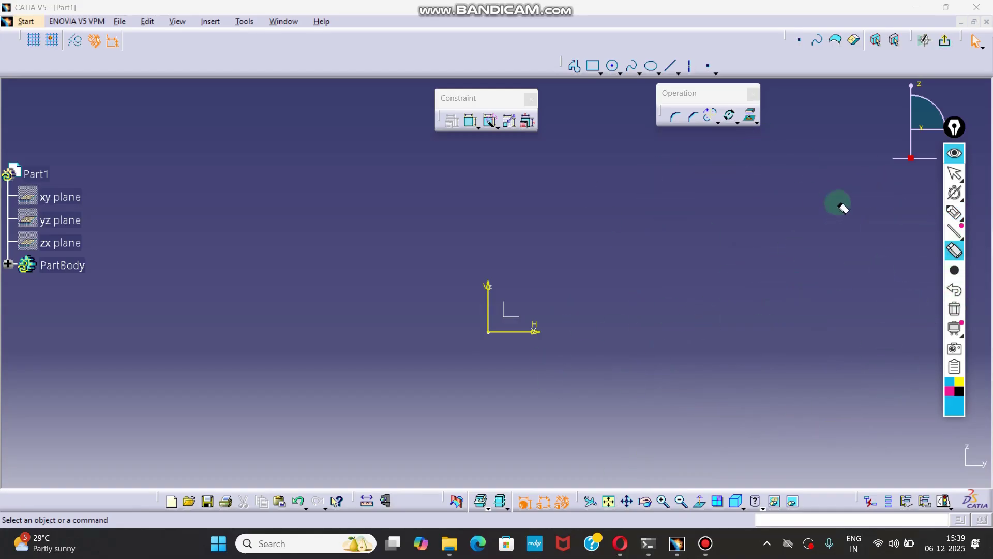
left_click(954, 173)
Step: Draw a circle centred on the sketch origin and constrain its diameter to 500 mm
left_click(613, 66)
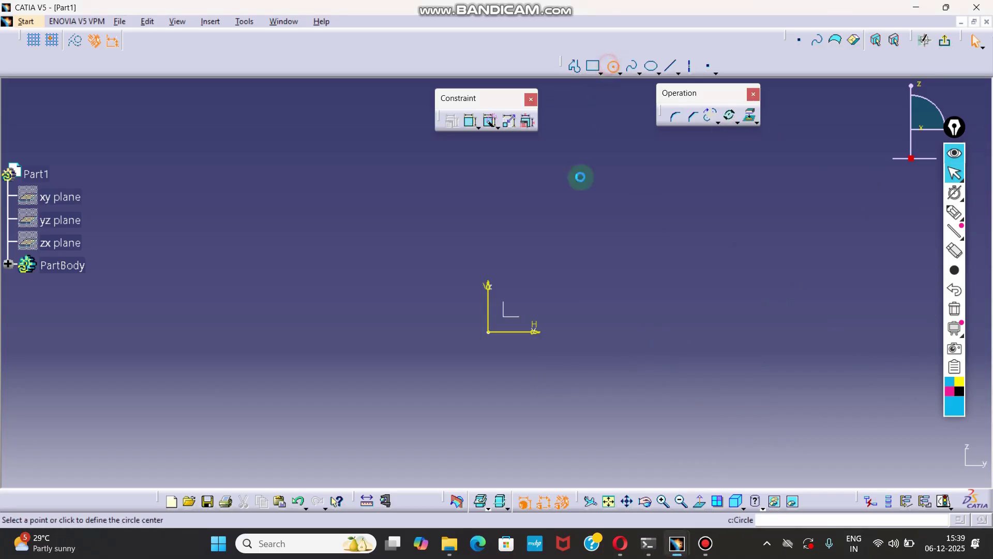
left_click(571, 211)
left_click(470, 122)
left_click(526, 196)
left_click(615, 172)
double_click(618, 171)
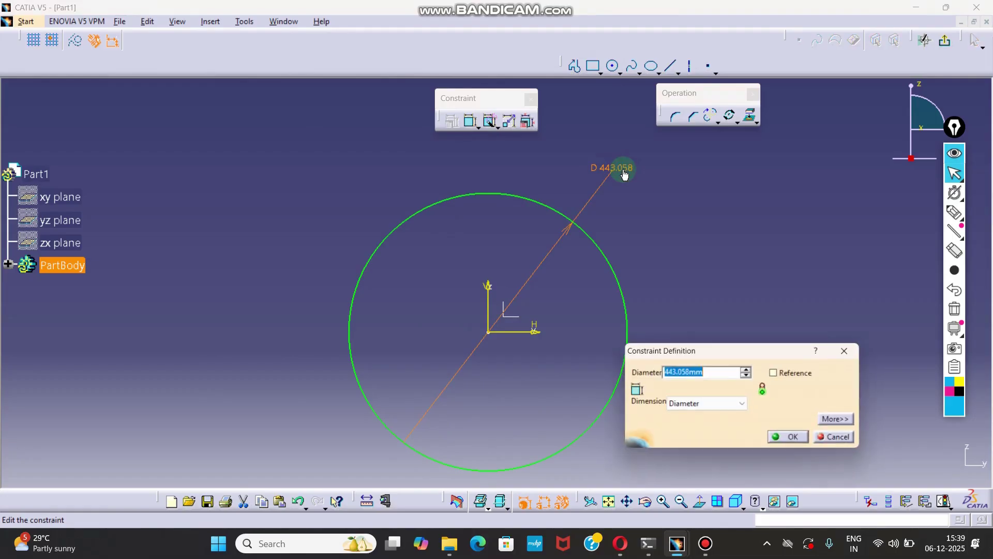
type("500")
key("Return")
middle_click_drag(688, 224, 669, 213)
left_click(676, 207)
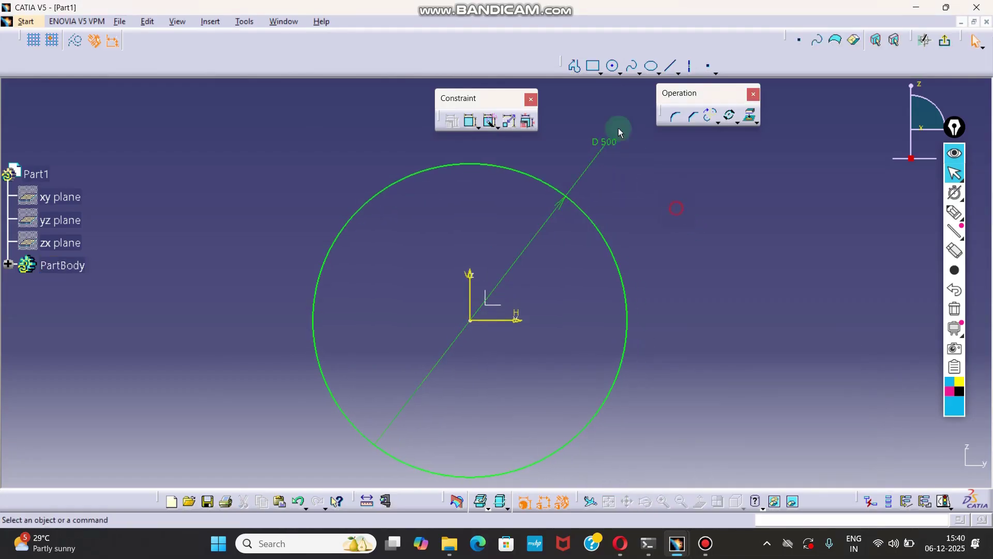
Step: Draw a concentric circle at the origin, constrain its diameter to 400 mm and convert it to a construction element
left_click(615, 64)
left_click(469, 319)
left_click(495, 199)
left_click(470, 120)
left_click(627, 159)
double_click(628, 159)
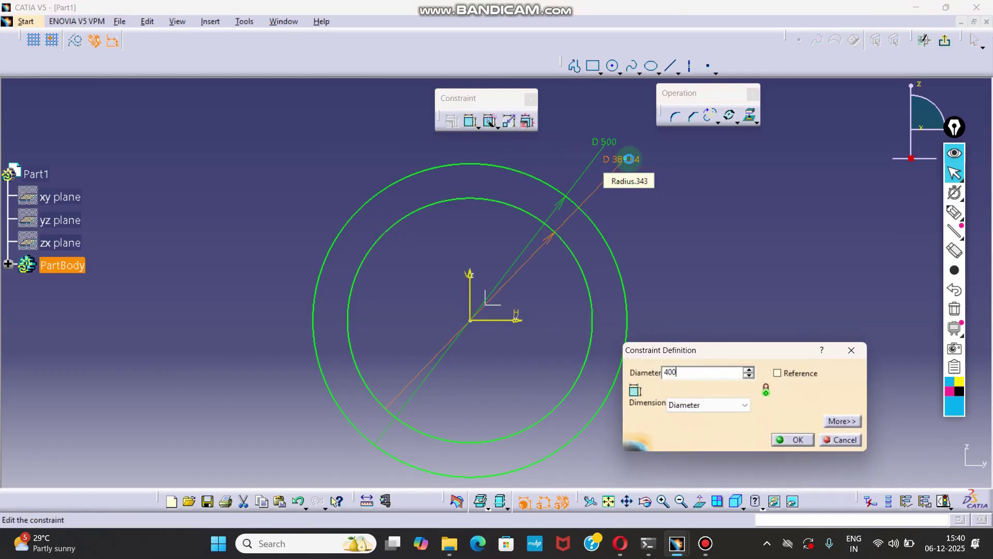
type("400")
key("Return")
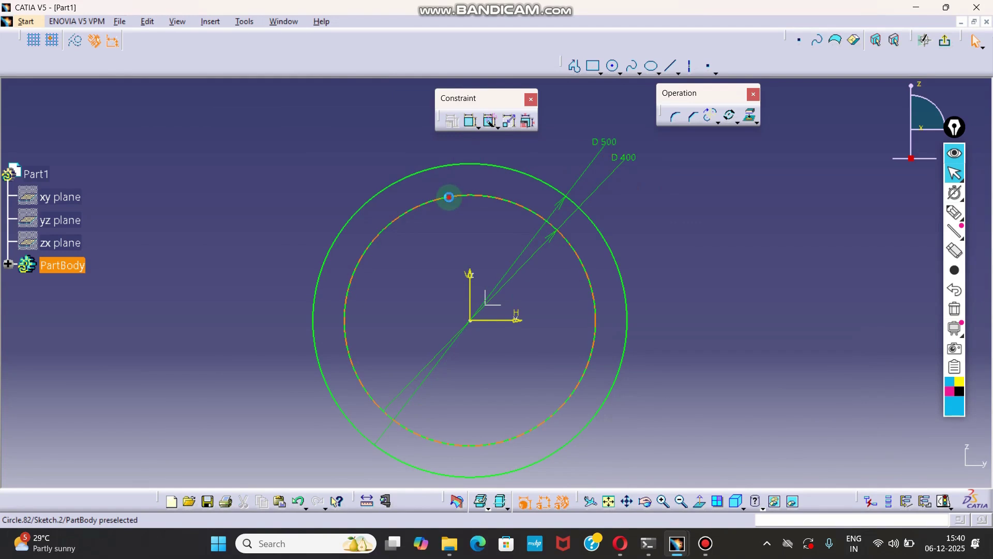
left_click(456, 201)
left_click(76, 41)
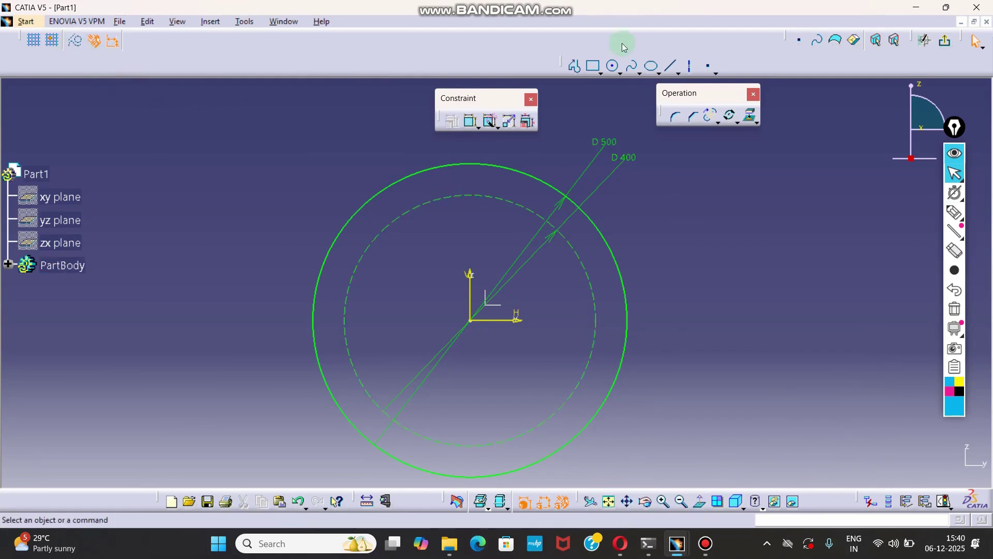
Step: Draw a small circle centred where the construction circle crosses the upper vertical axis, and constrain its diameter to 50 mm
left_click(613, 66)
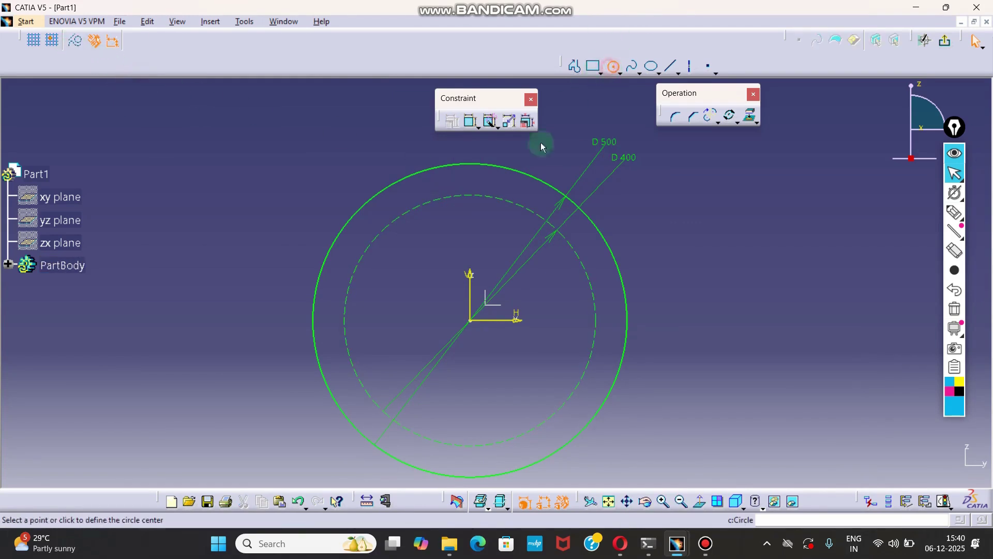
left_click(471, 196)
left_click(482, 180)
left_click(470, 121)
double_click(397, 113)
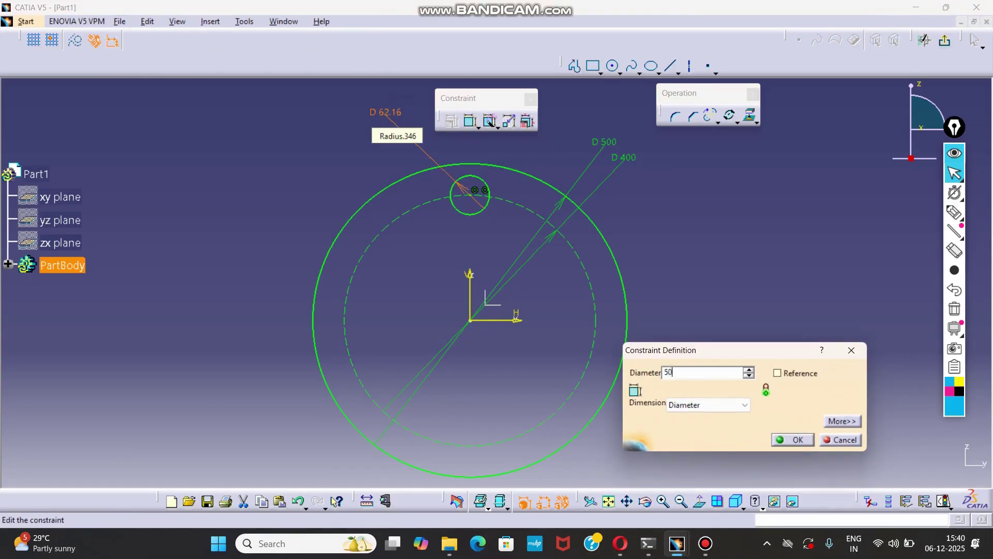
type("50")
key("Return")
middle_click_drag(713, 228, 665, 215)
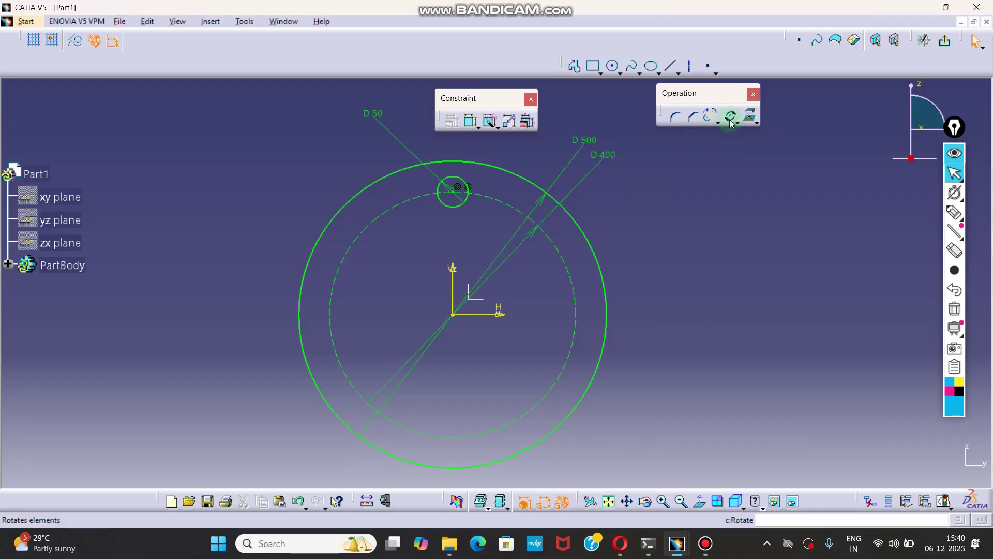
Step: Try rotating the 50 mm circle about the origin by -45deg without duplicating it, and undo the rotation
left_click(454, 178)
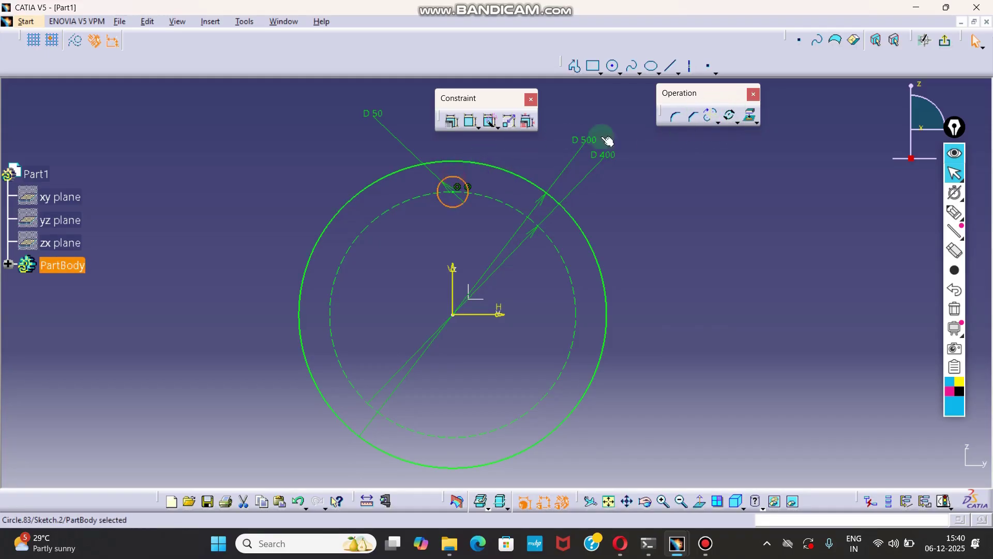
left_click(730, 115)
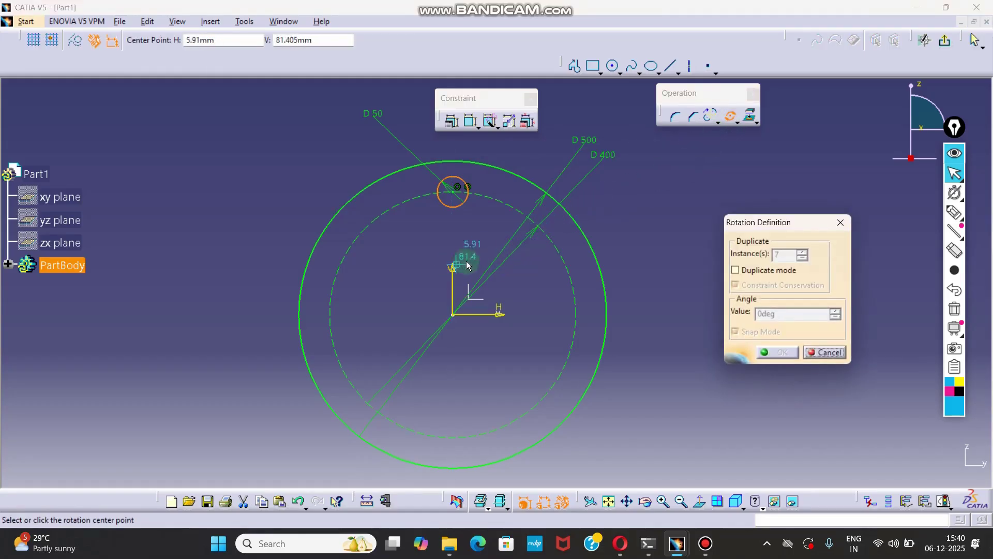
middle_click_drag(445, 244, 448, 230)
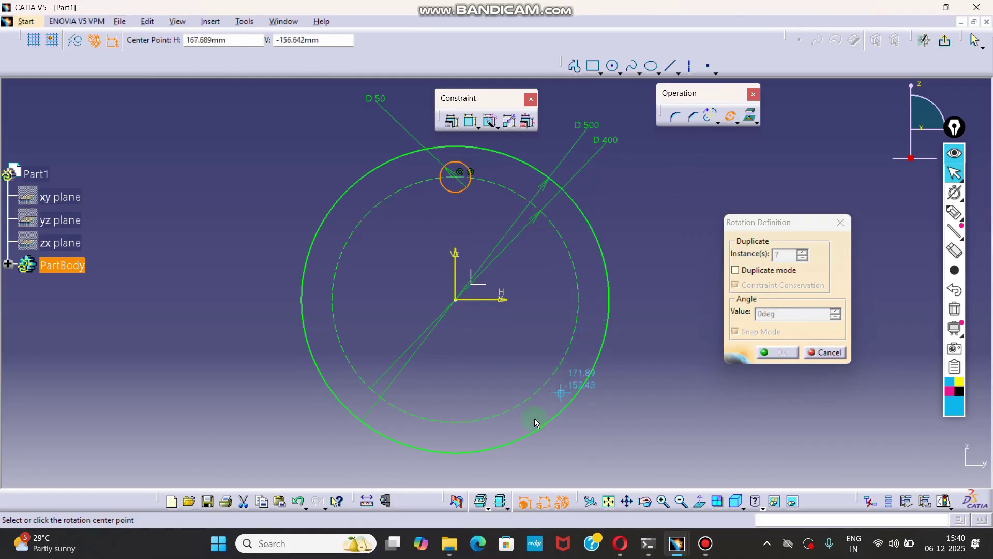
left_click(456, 300)
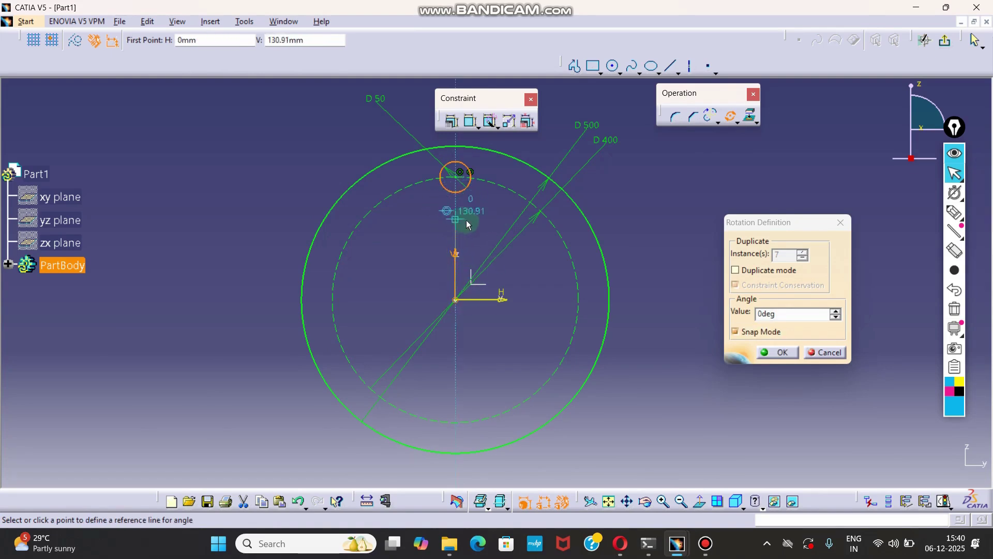
left_click(462, 181)
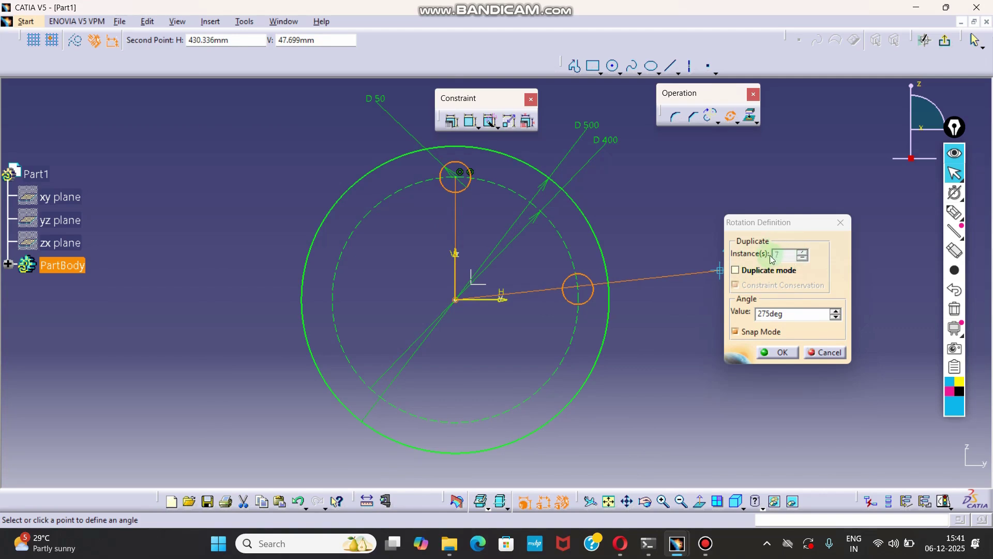
left_click(790, 257)
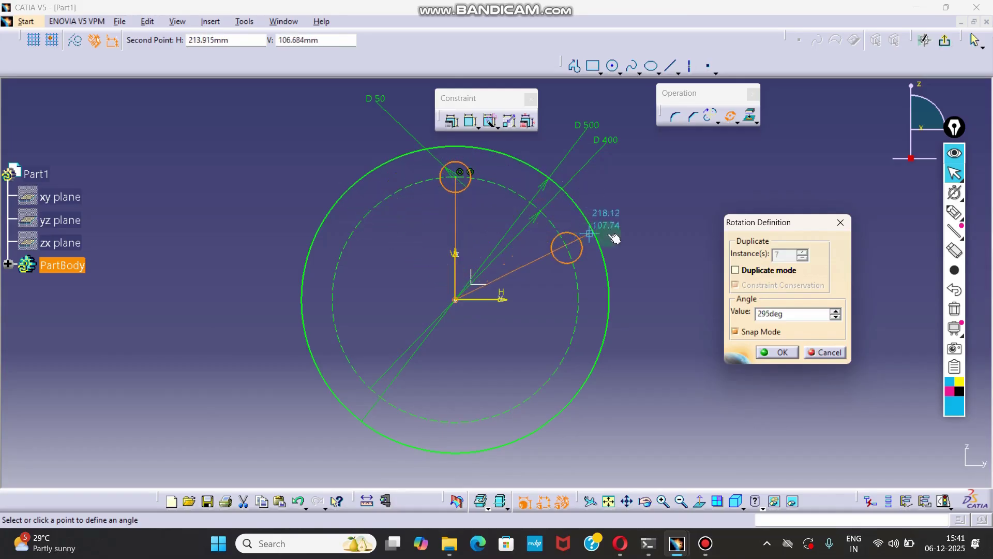
left_click_drag(796, 314, 740, 314)
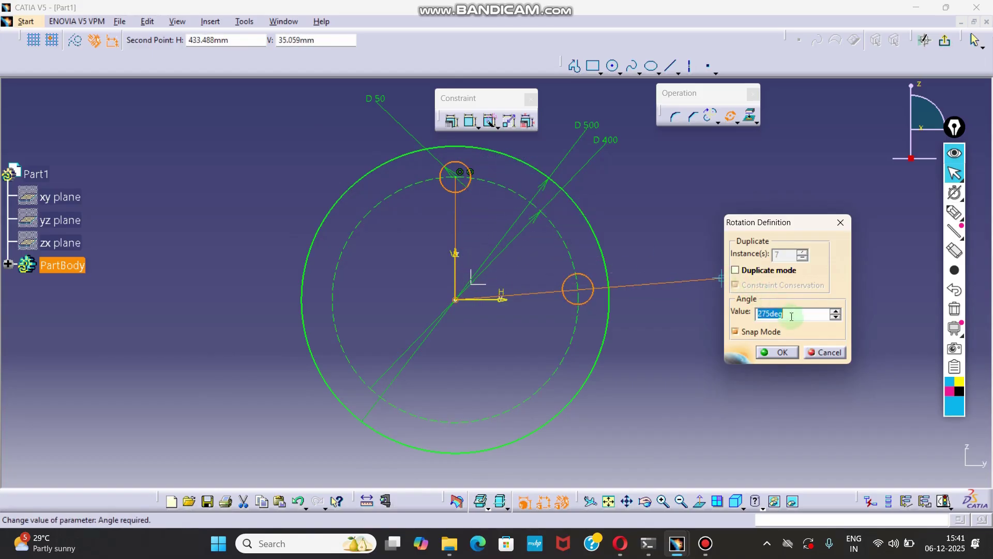
type("-")
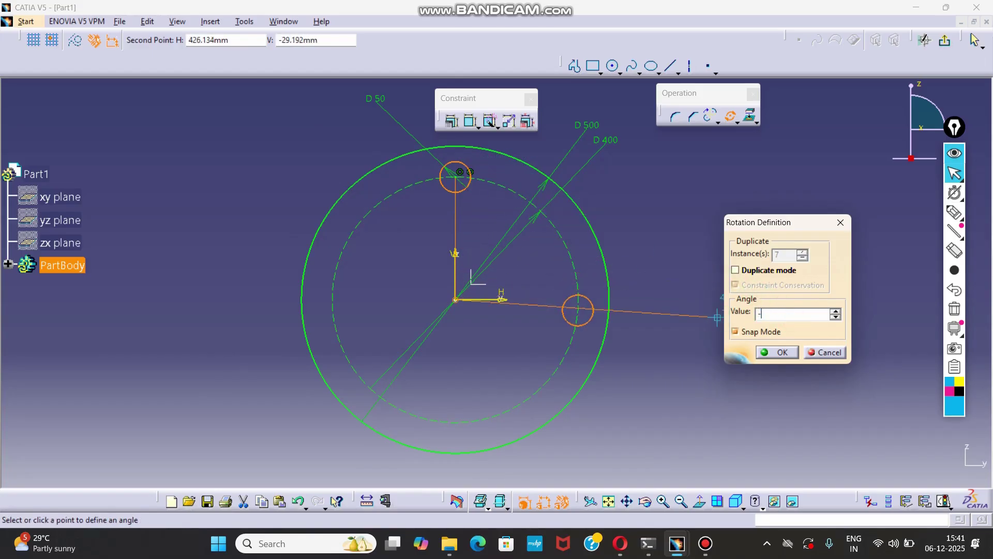
type("45deg")
key("Return")
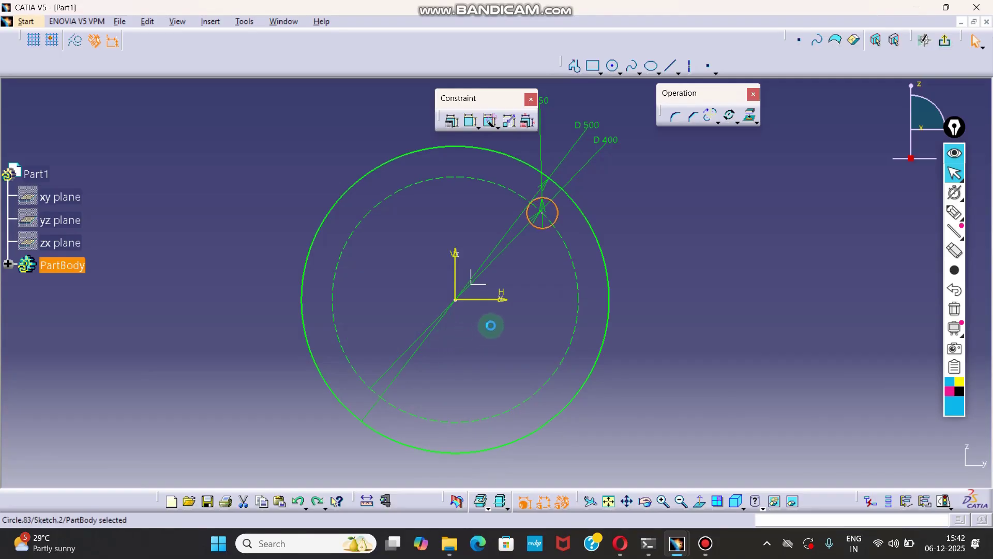
key("ctrl+y")
Step: Set up a Rotate of the 50 mm circle with Duplicate mode and 7 instances, using the origin as centre and the circle's centre as angle reference
left_click(465, 165)
left_click(730, 115)
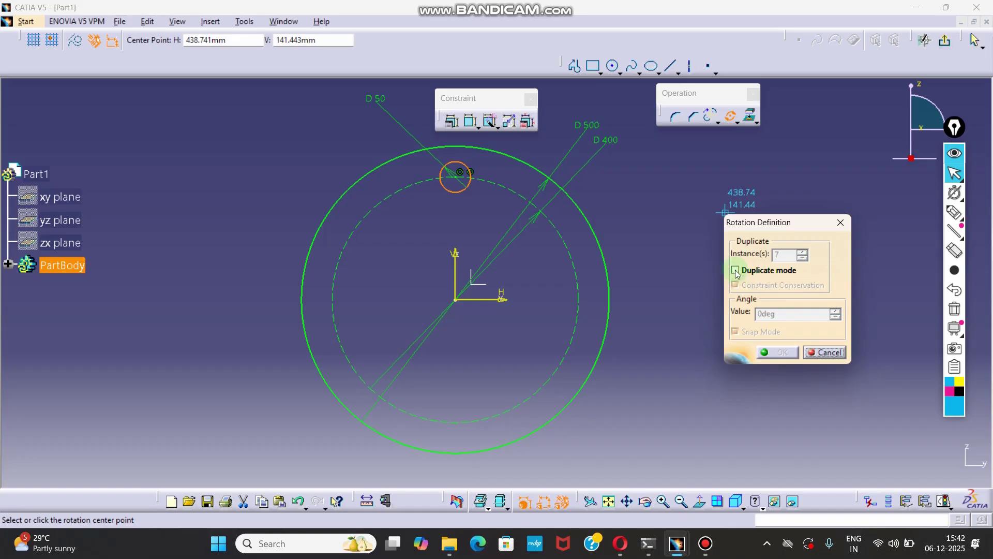
left_click(736, 271)
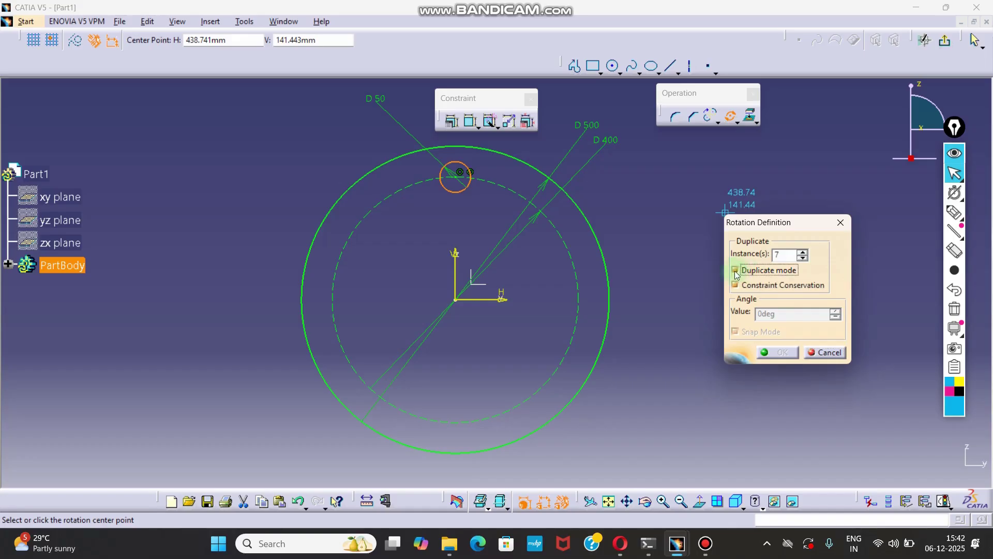
left_click(780, 255)
double_click(786, 254)
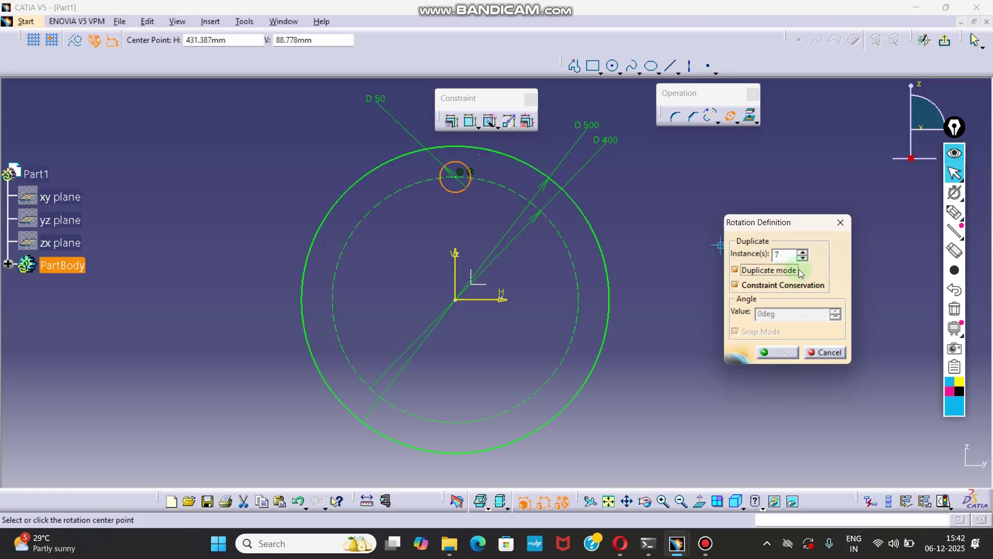
left_click(802, 316)
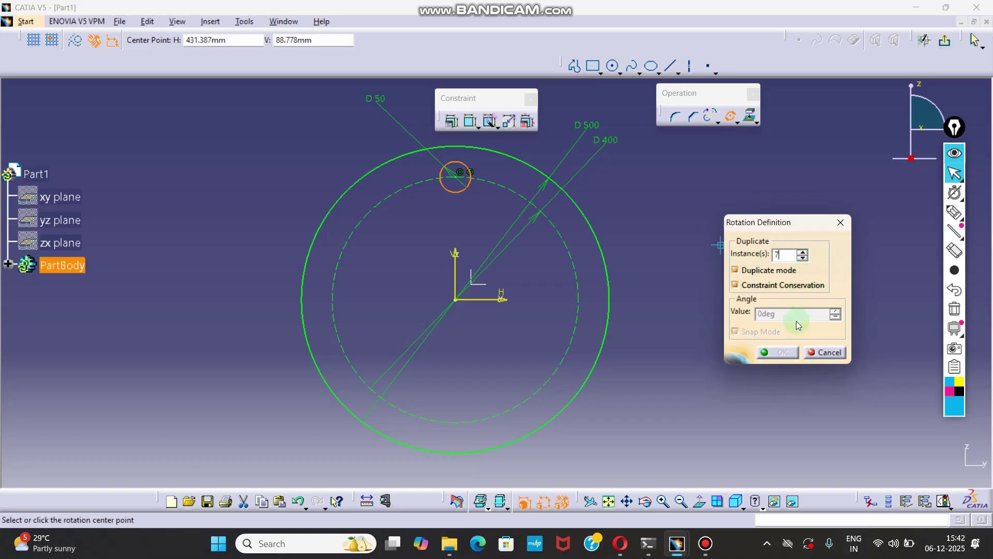
left_click(796, 265)
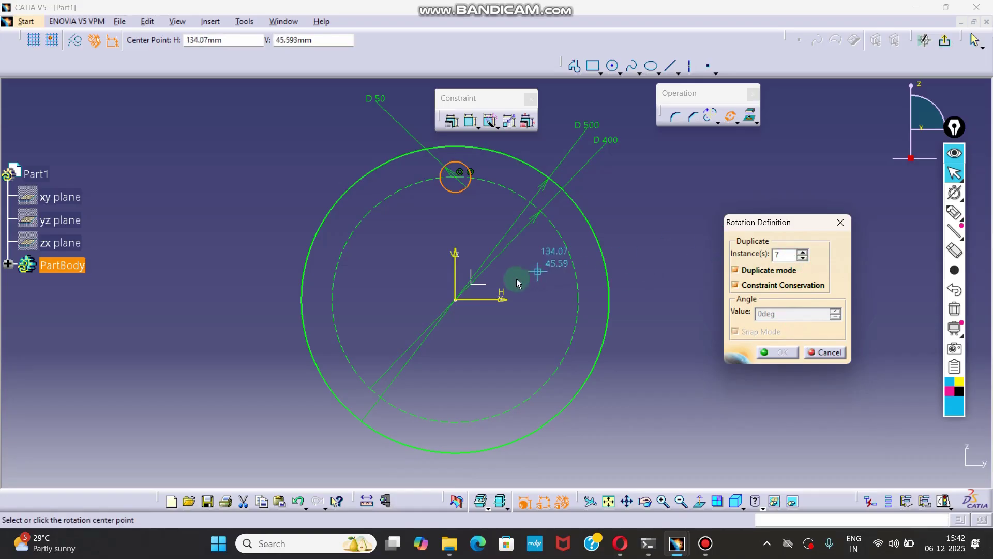
left_click(457, 302)
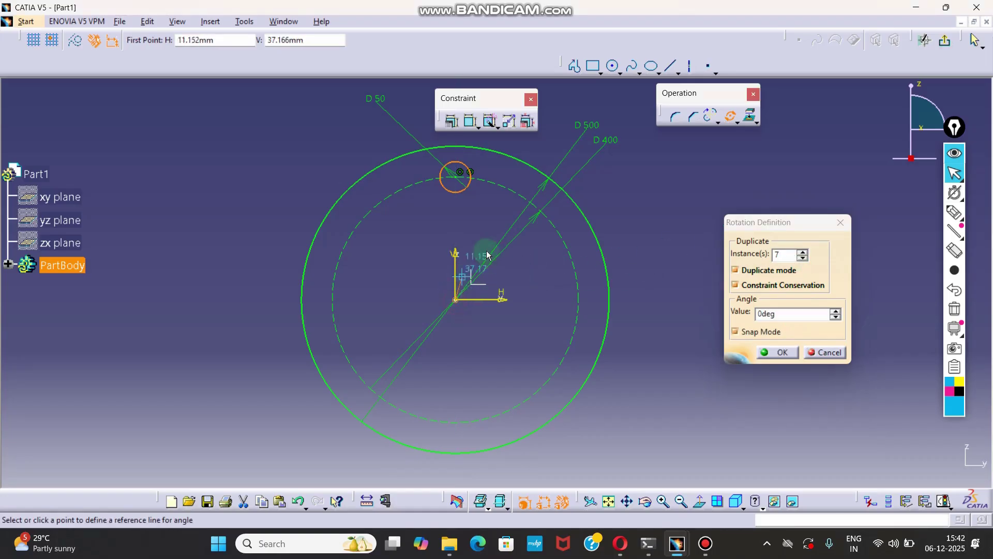
left_click(462, 178)
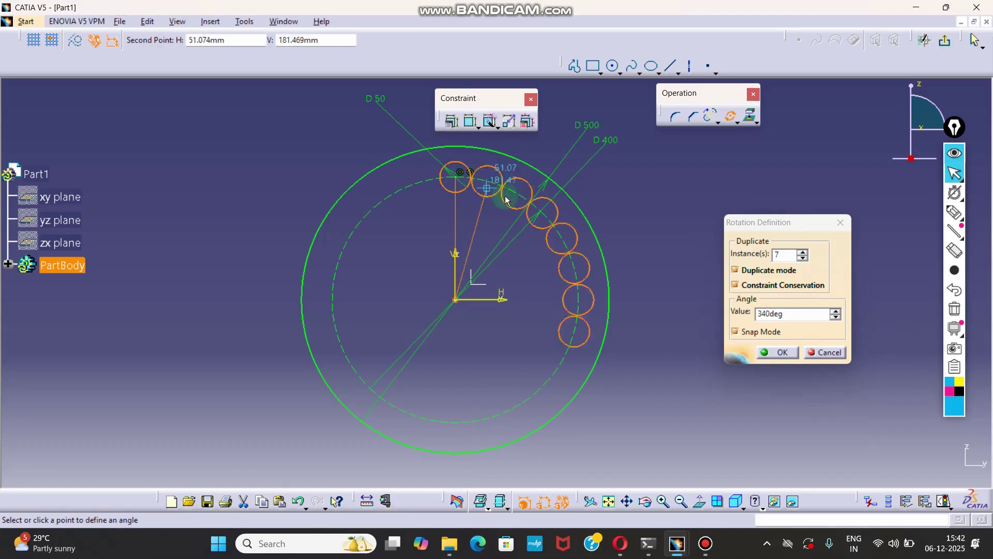